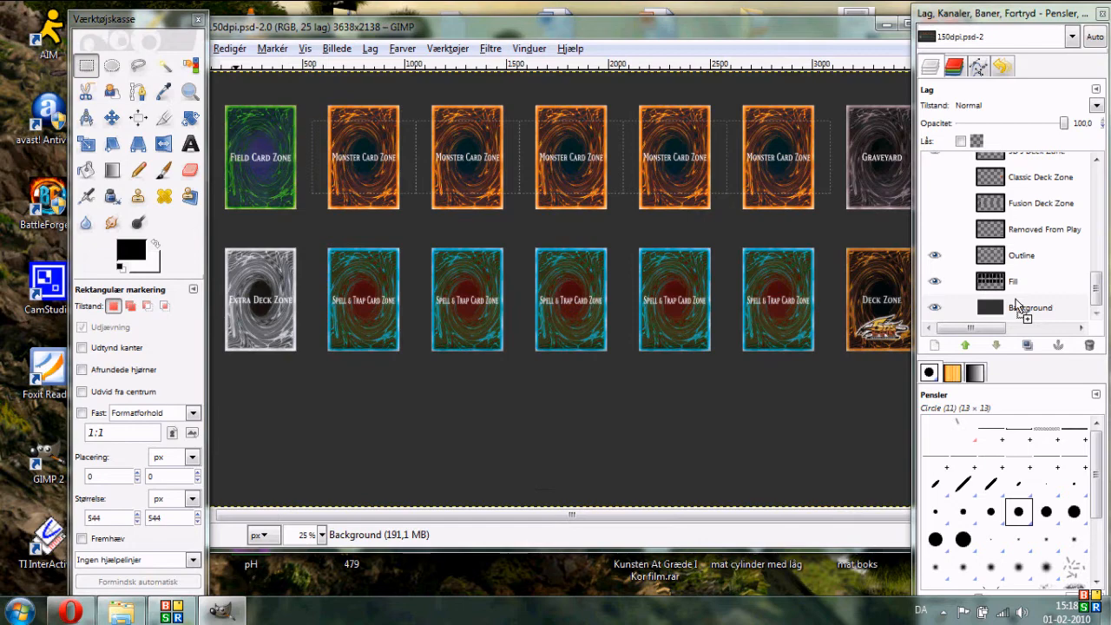
- Add the FinalDestiny image as a new layer and move it to the canvas's top-left corner
{"action": "left_click_drag", "start_coordinate": [1020, 308], "coordinate": [213, 152]}
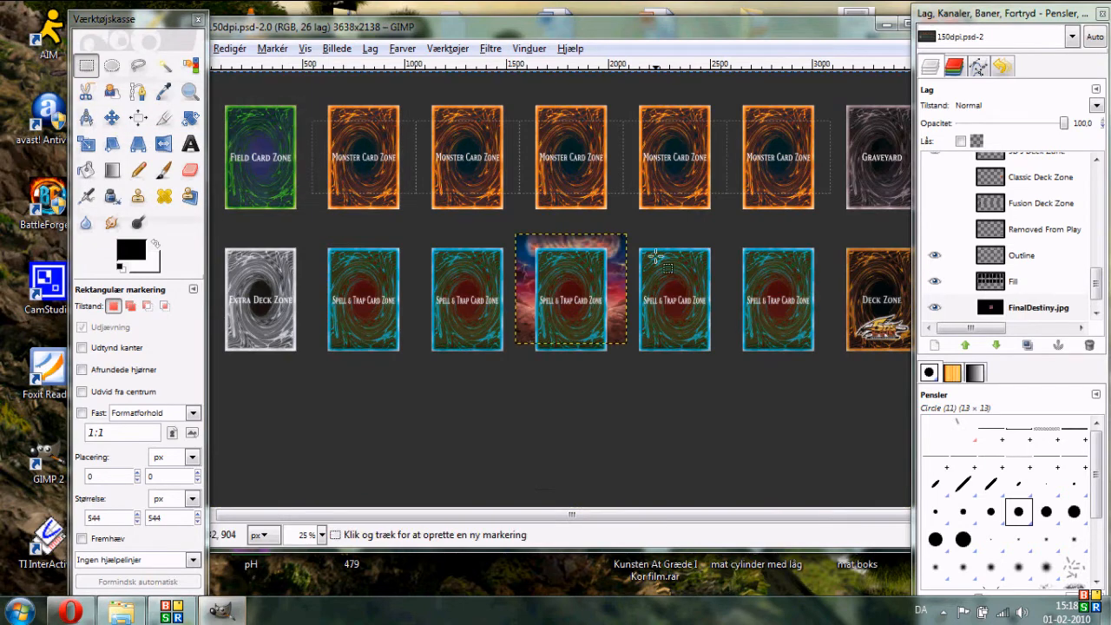
{"action": "left_click", "coordinate": [111, 117]}
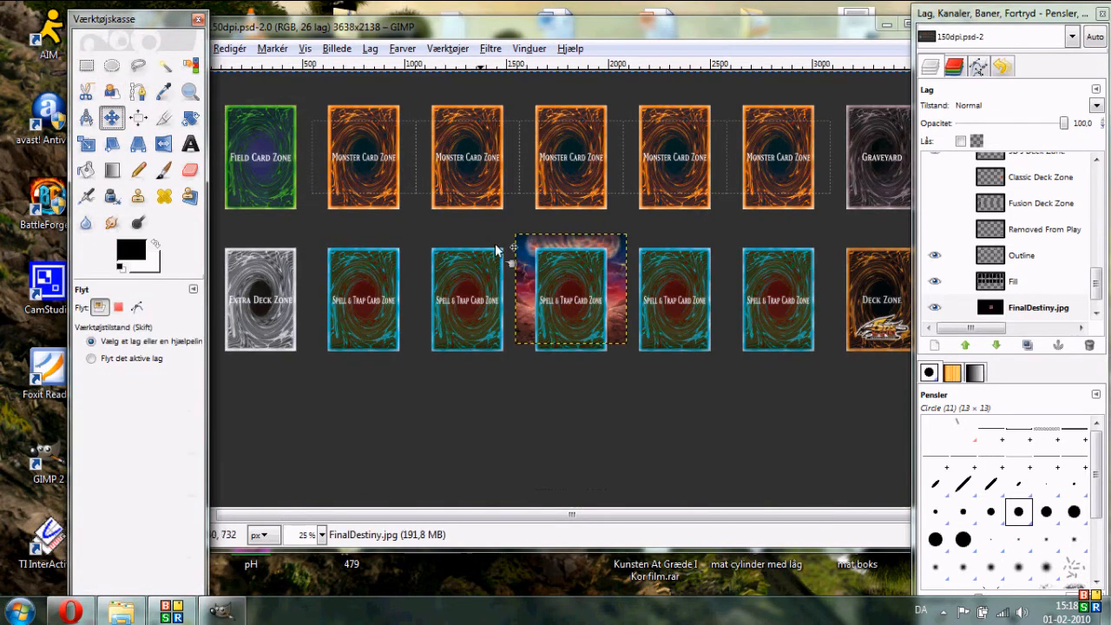
{"action": "left_click_drag", "start_coordinate": [524, 252], "coordinate": [356, 121]}
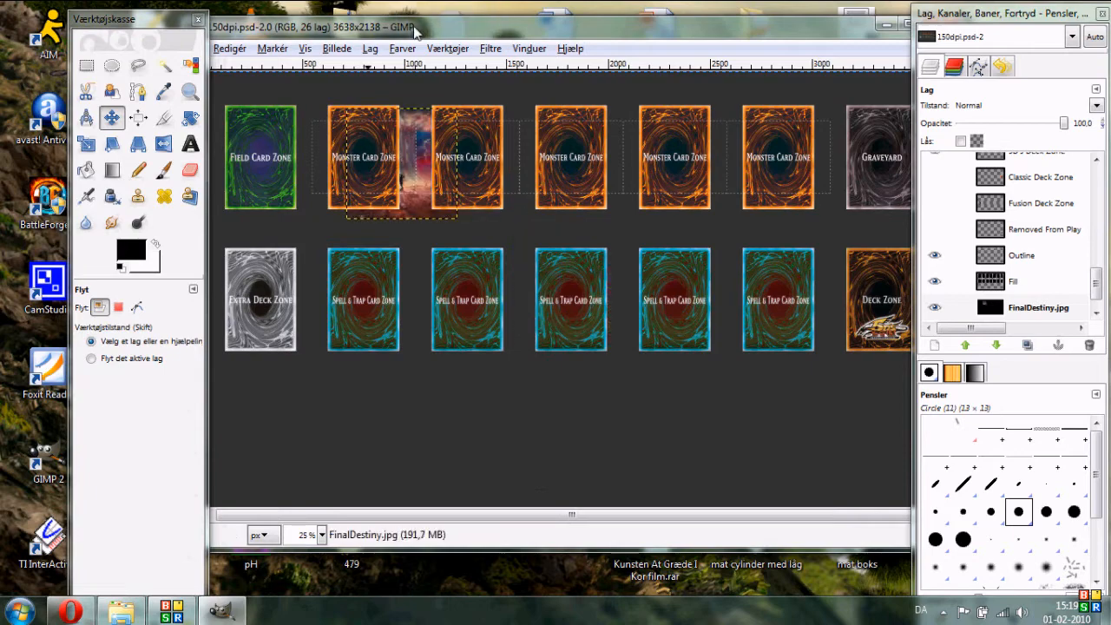
{"action": "left_click_drag", "start_coordinate": [269, 26], "coordinate": [295, 26]}
{"action": "left_click_drag", "start_coordinate": [200, 15], "coordinate": [159, 18]}
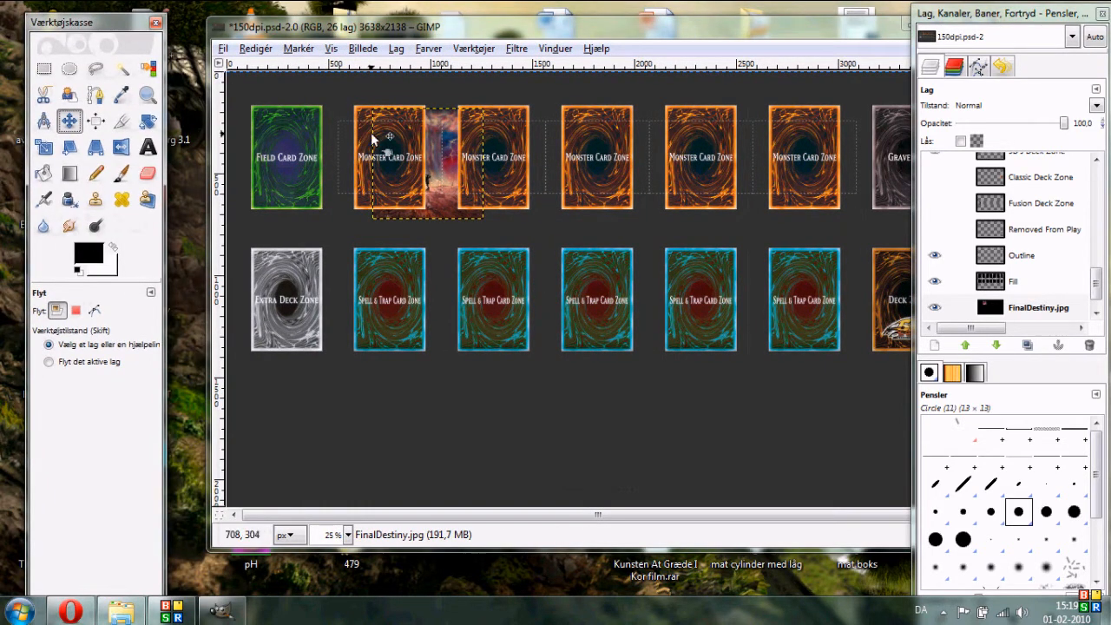
{"action": "left_click_drag", "start_coordinate": [440, 120], "coordinate": [291, 82]}
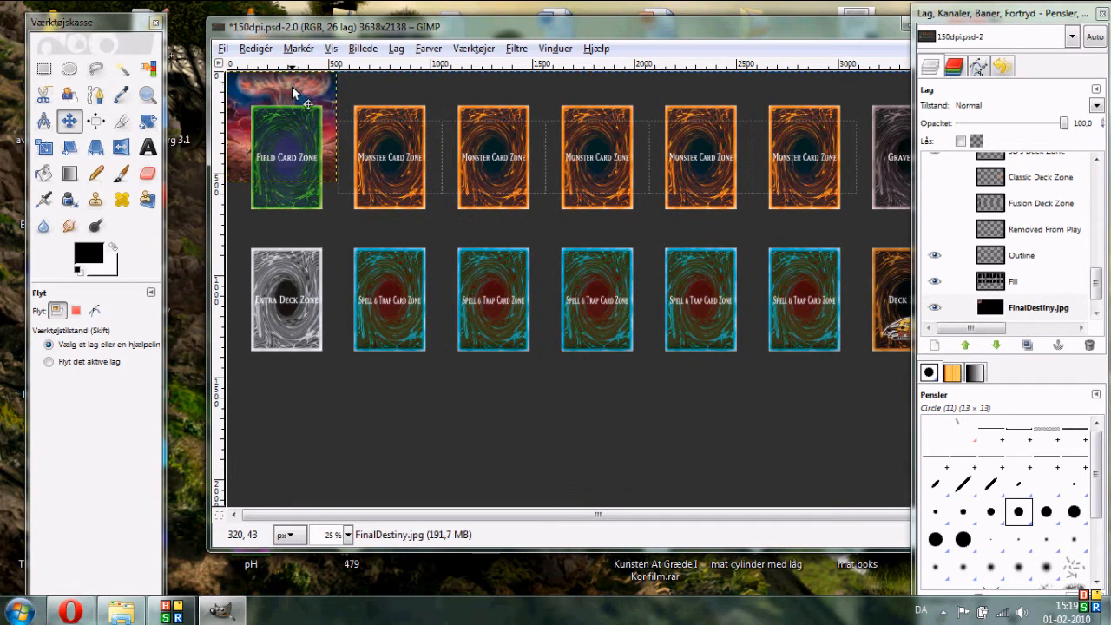
- Scale the FinalDestiny layer proportionally to 3640 × 3640 pixels so it covers the whole playmat
{"action": "left_click", "coordinate": [44, 147]}
{"action": "left_click", "coordinate": [268, 126]}
{"action": "left_click", "coordinate": [169, 137]}
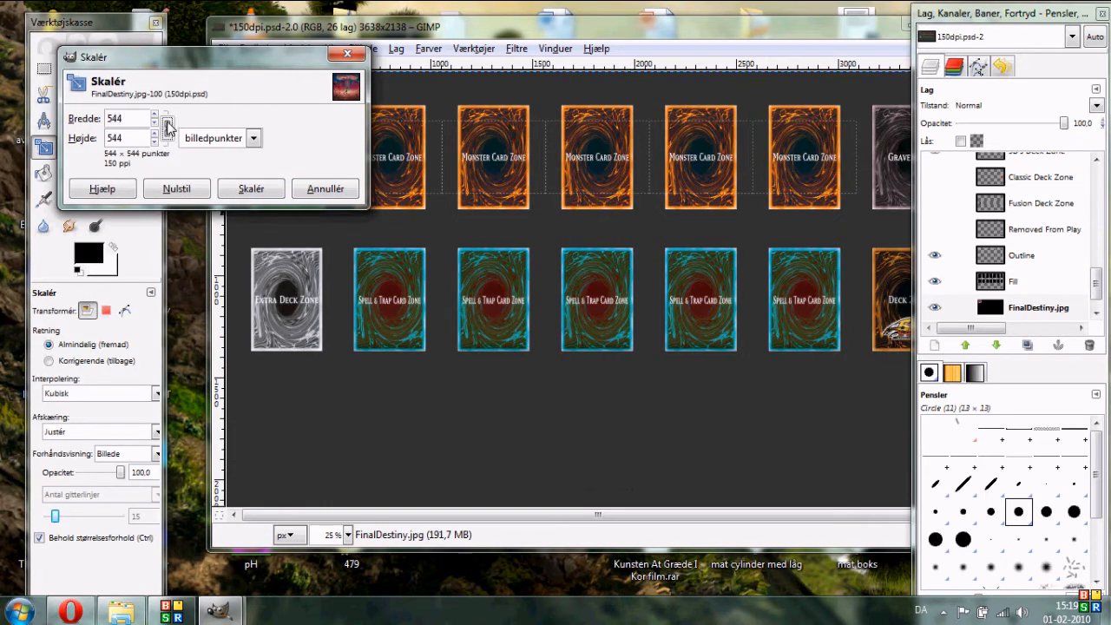
{"action": "left_click_drag", "start_coordinate": [252, 67], "coordinate": [231, 388]}
{"action": "left_click_drag", "start_coordinate": [645, 32], "coordinate": [598, 29]}
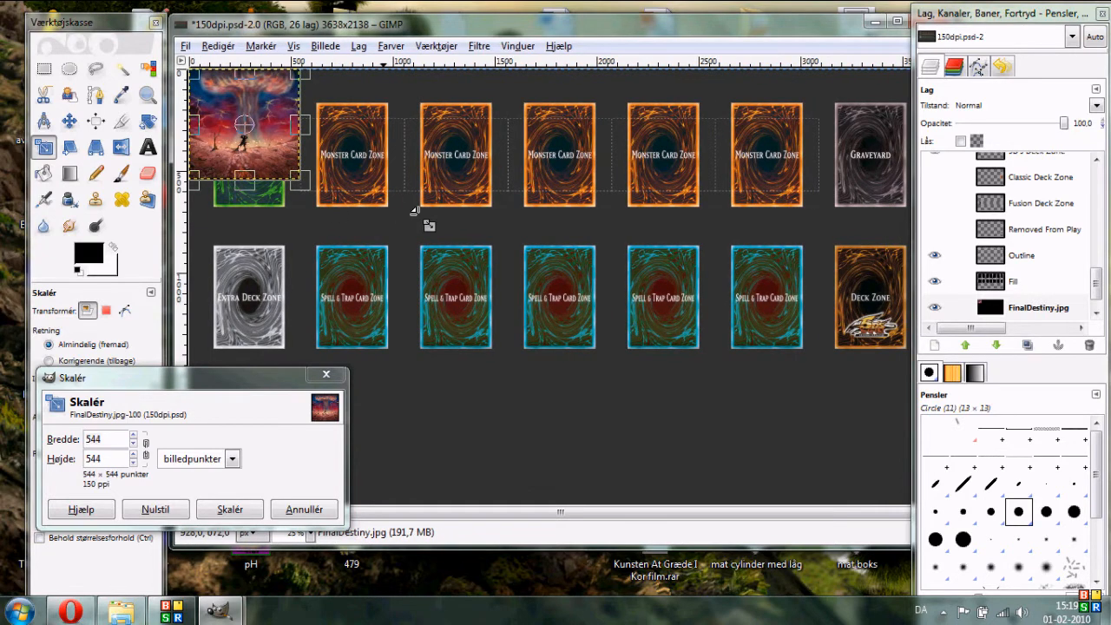
{"action": "scroll", "coordinate": [415, 210], "scroll_direction": "down", "scroll_amount": 2}
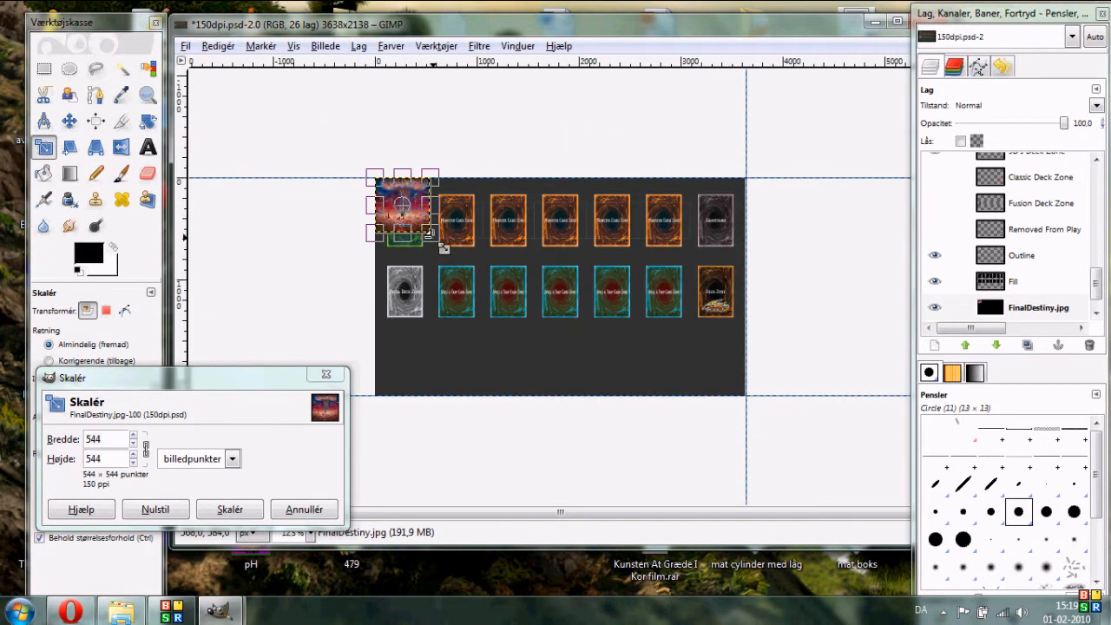
{"action": "left_click_drag", "start_coordinate": [428, 228], "coordinate": [853, 546]}
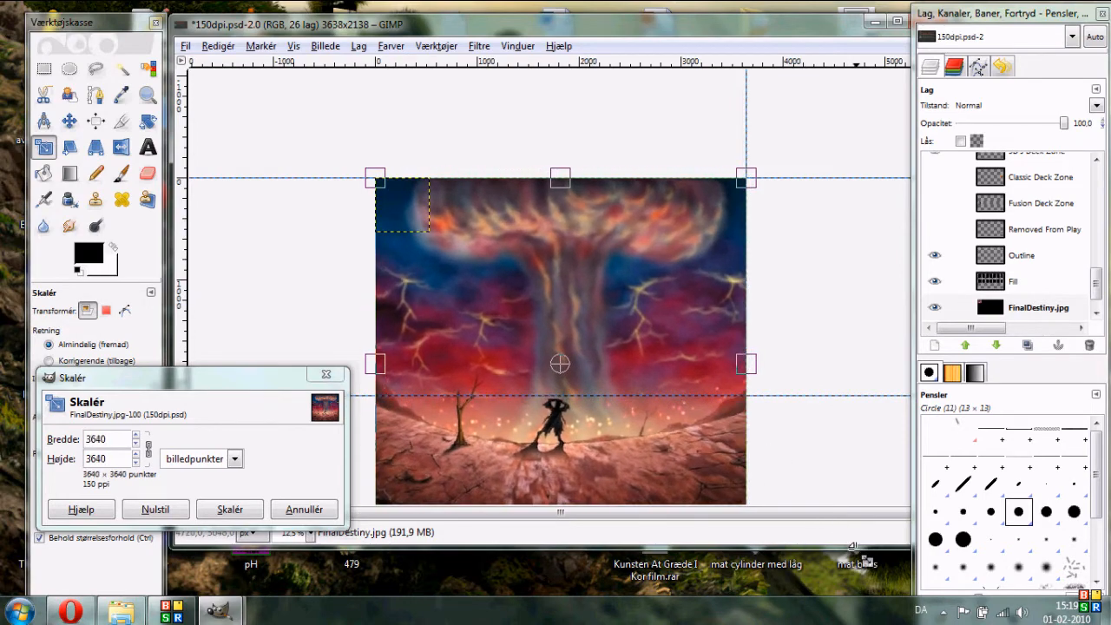
{"action": "left_click", "coordinate": [226, 510]}
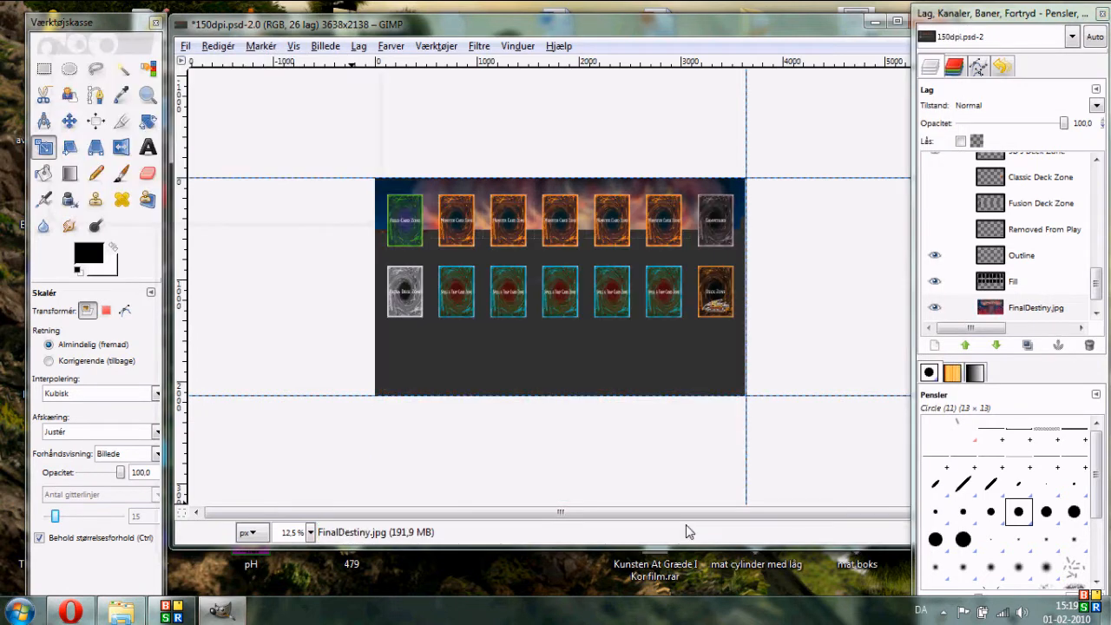
- Move the FinalDestiny background layer so the figure sits near the playmat's lower edge
{"action": "left_click", "coordinate": [69, 120]}
{"action": "left_click_drag", "start_coordinate": [584, 356], "coordinate": [588, 309]}
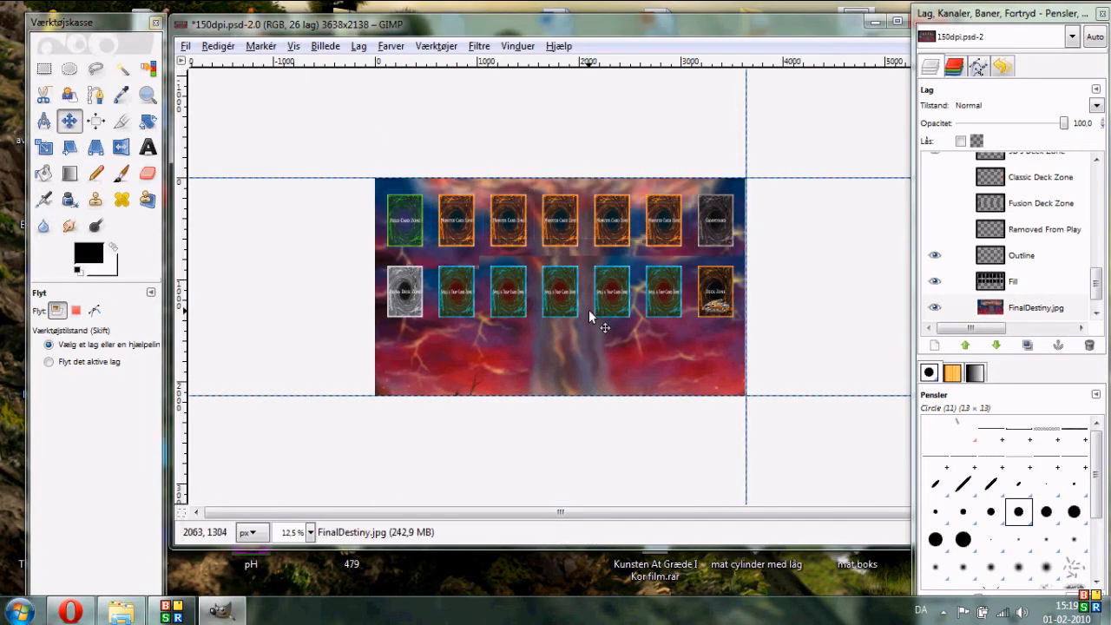
{"action": "left_click_drag", "start_coordinate": [597, 356], "coordinate": [594, 343]}
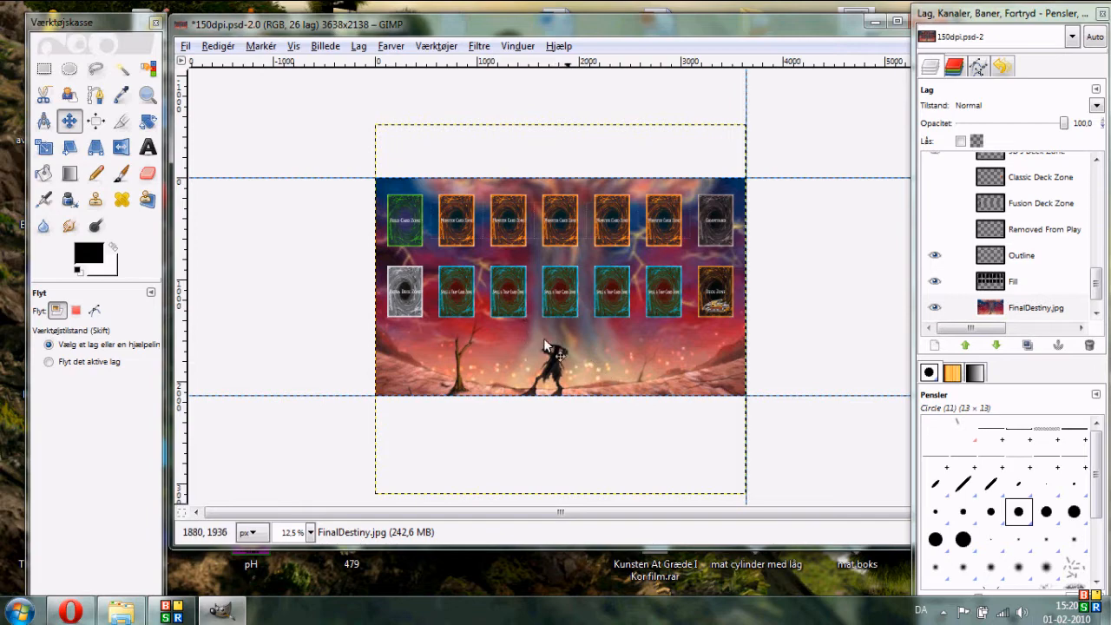
- Add the DecoyDragonRender image from the desktop into the playmat as a new layer
{"action": "left_click", "coordinate": [43, 68]}
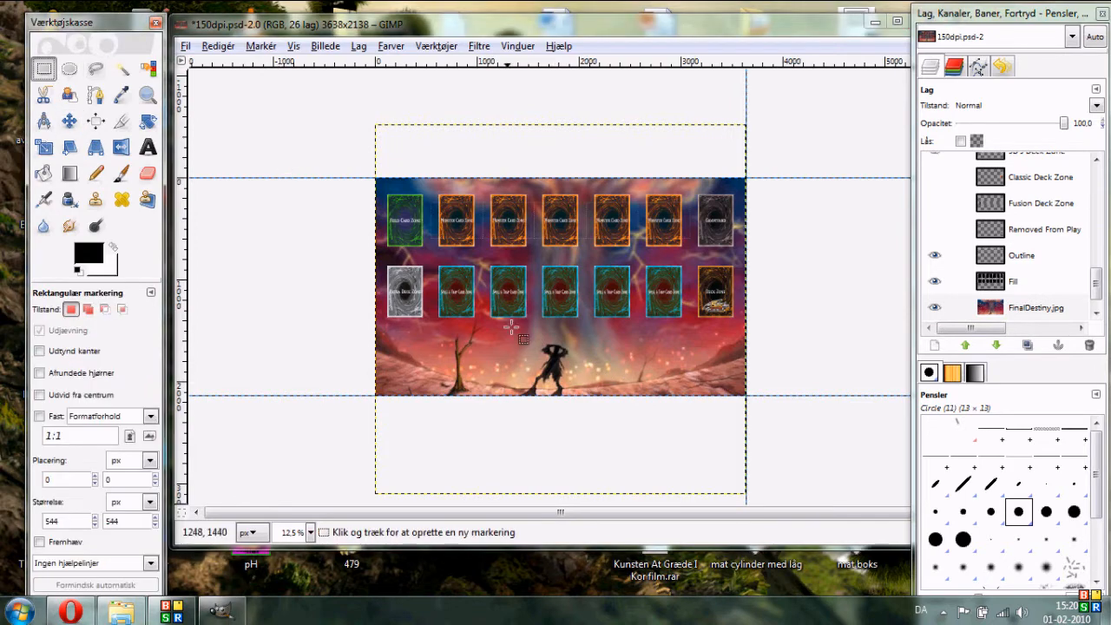
{"action": "scroll", "coordinate": [571, 295], "scroll_direction": "up", "scroll_amount": 2}
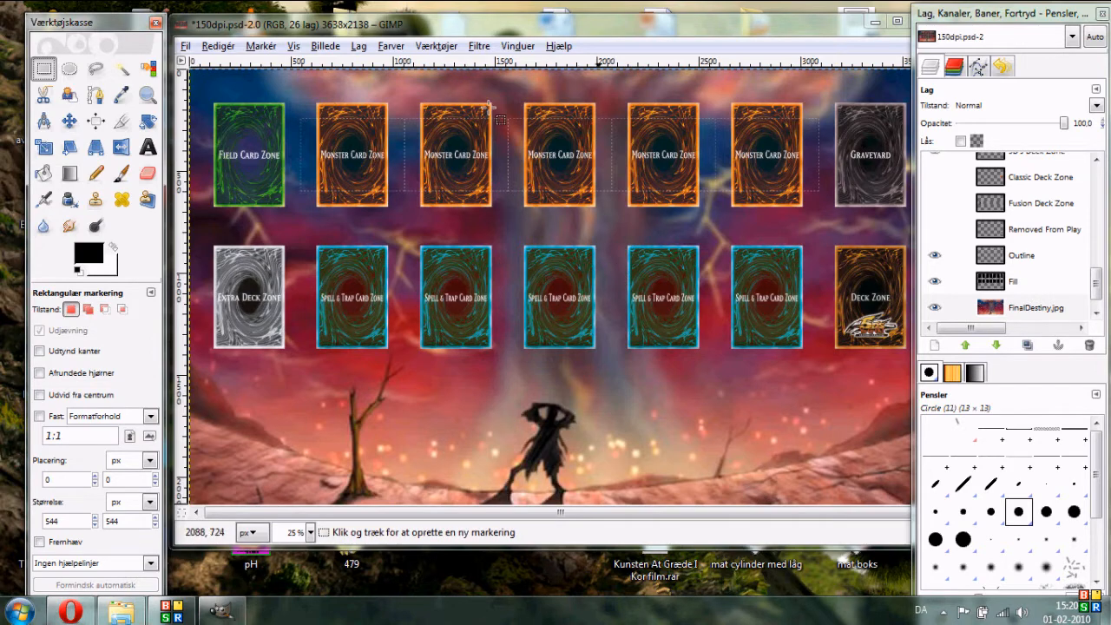
{"action": "left_click", "coordinate": [1105, 612]}
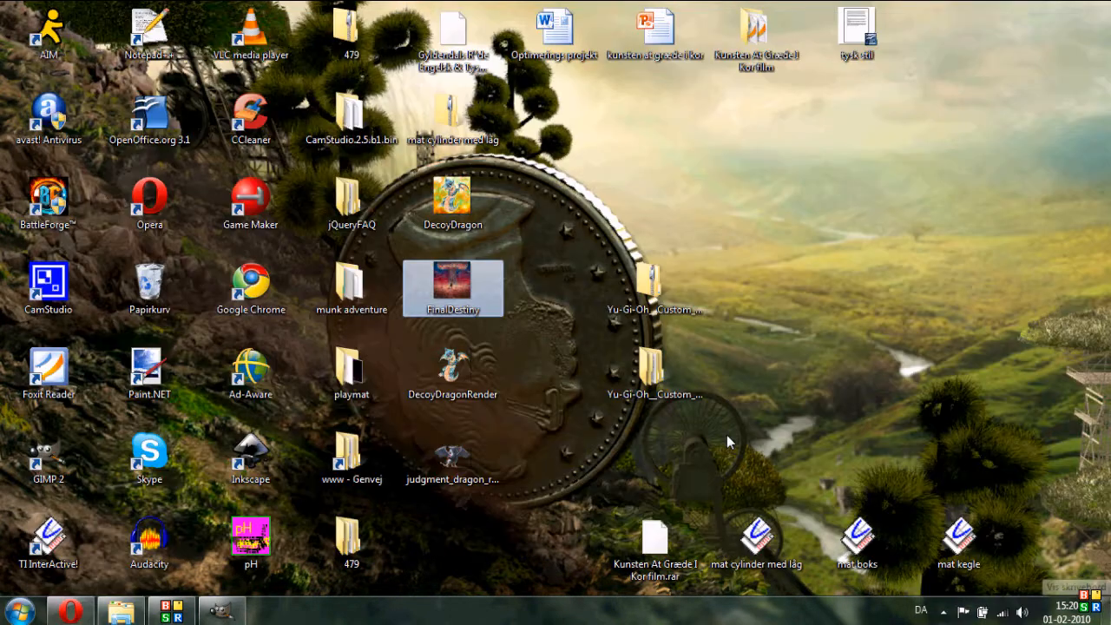
{"action": "left_click_drag", "start_coordinate": [434, 371], "coordinate": [1060, 218]}
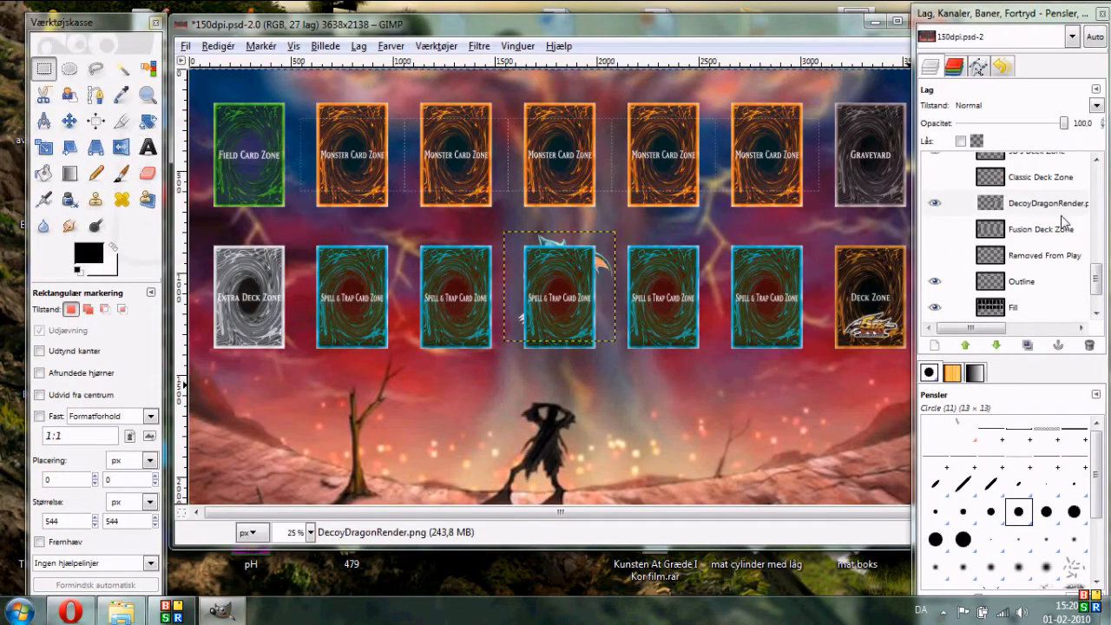
- Raise the DecoyDragonRender layer to the top of the layer stack
{"action": "left_click", "coordinate": [965, 345]}
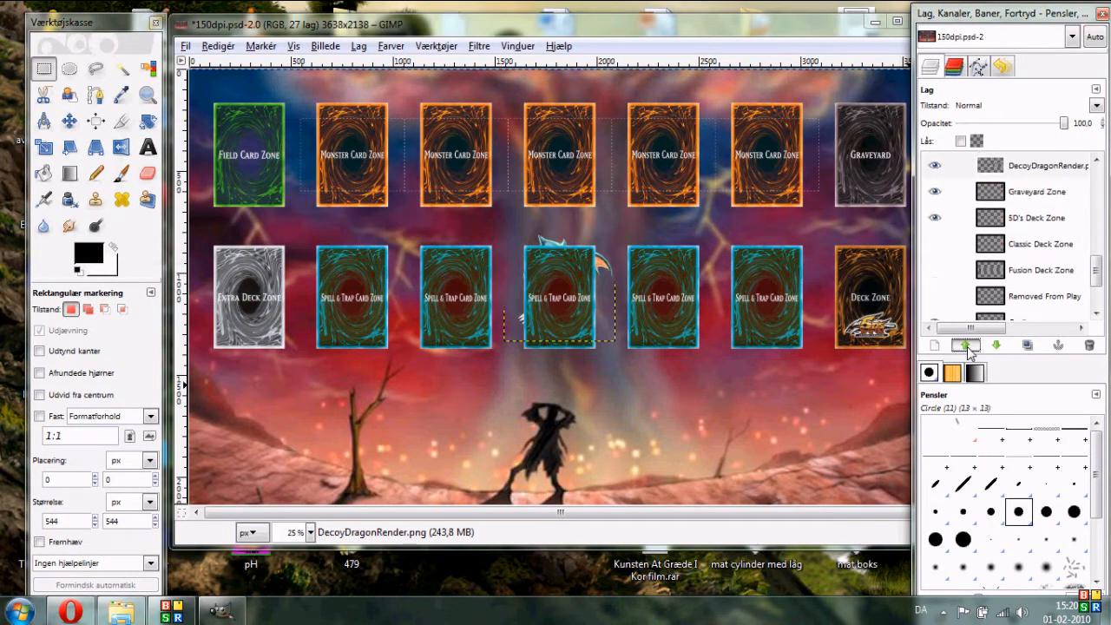
{"action": "left_click", "coordinate": [965, 345]}
{"action": "left_click", "coordinate": [965, 345]}
{"action": "left_click", "coordinate": [964, 345]}
{"action": "left_click", "coordinate": [965, 345]}
{"action": "left_click", "coordinate": [965, 346]}
{"action": "left_click", "coordinate": [965, 345]}
{"action": "left_click", "coordinate": [965, 346]}
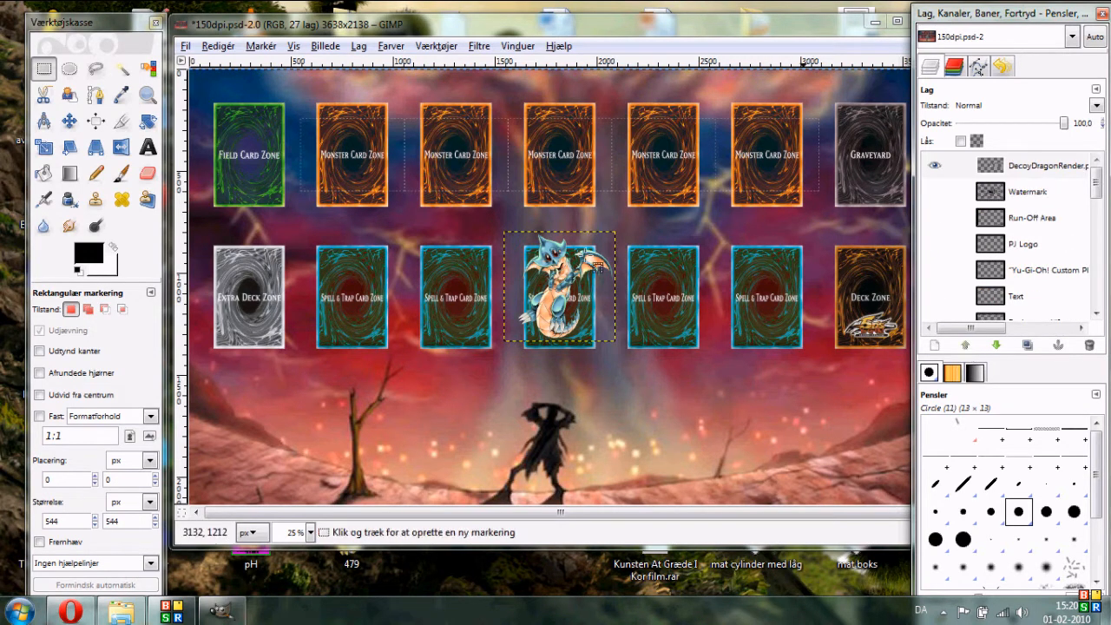
- Scale the Decoy Dragon layer up proportionally and move it over the right side of the playmat
{"action": "left_click", "coordinate": [44, 148]}
{"action": "left_click_drag", "start_coordinate": [621, 236], "coordinate": [829, 122]}
{"action": "left_click_drag", "start_coordinate": [746, 362], "coordinate": [835, 451]}
{"action": "left_click", "coordinate": [251, 189]}
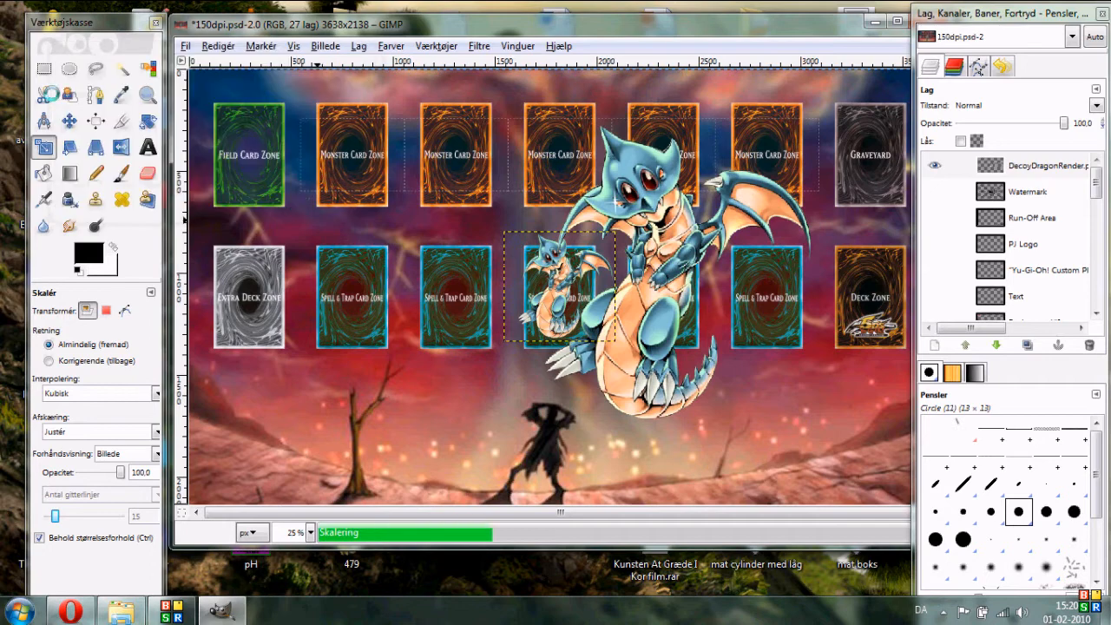
{"action": "left_click", "coordinate": [69, 121]}
{"action": "left_click_drag", "start_coordinate": [697, 246], "coordinate": [728, 252]}
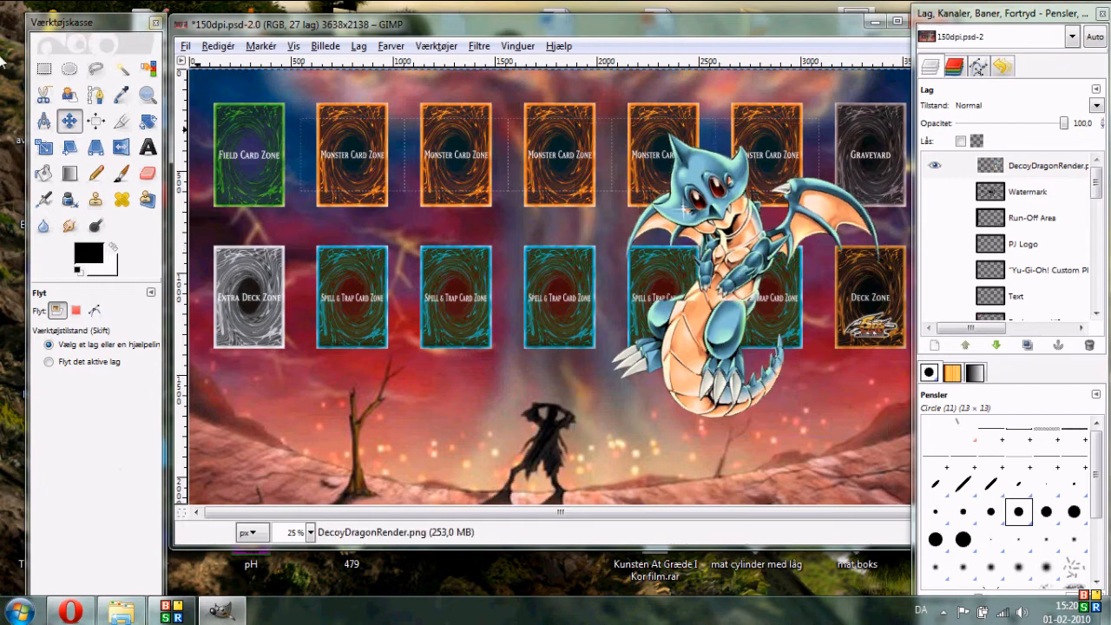
- Add the judgment_dragon_render image from the desktop into the playmat as a new layer
{"action": "left_click", "coordinate": [43, 69]}
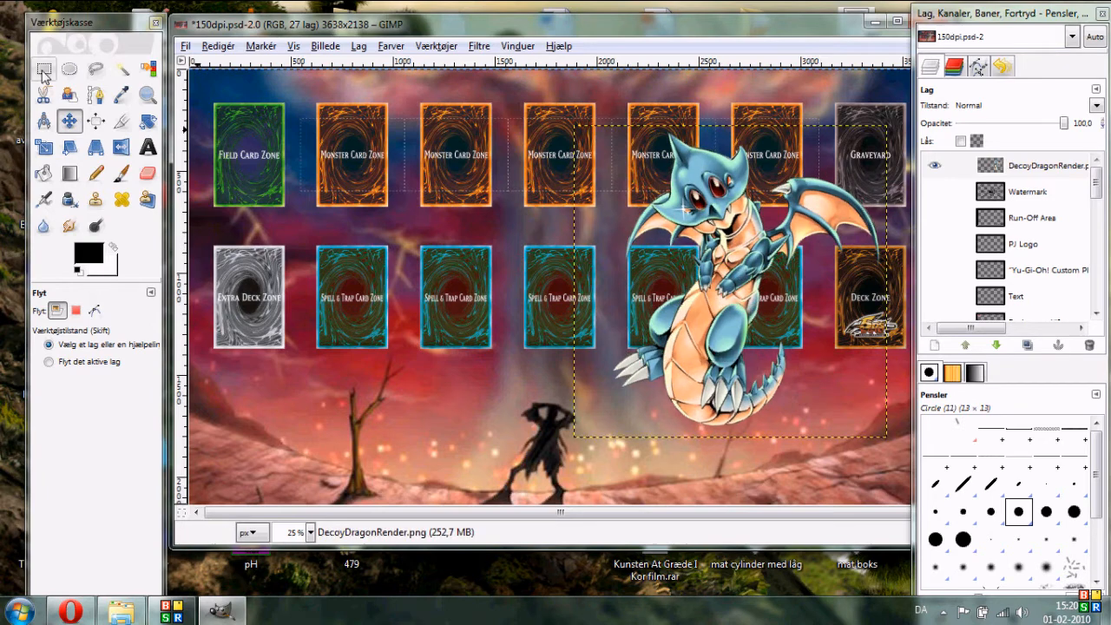
{"action": "left_click", "coordinate": [1098, 614]}
{"action": "left_click", "coordinate": [447, 437]}
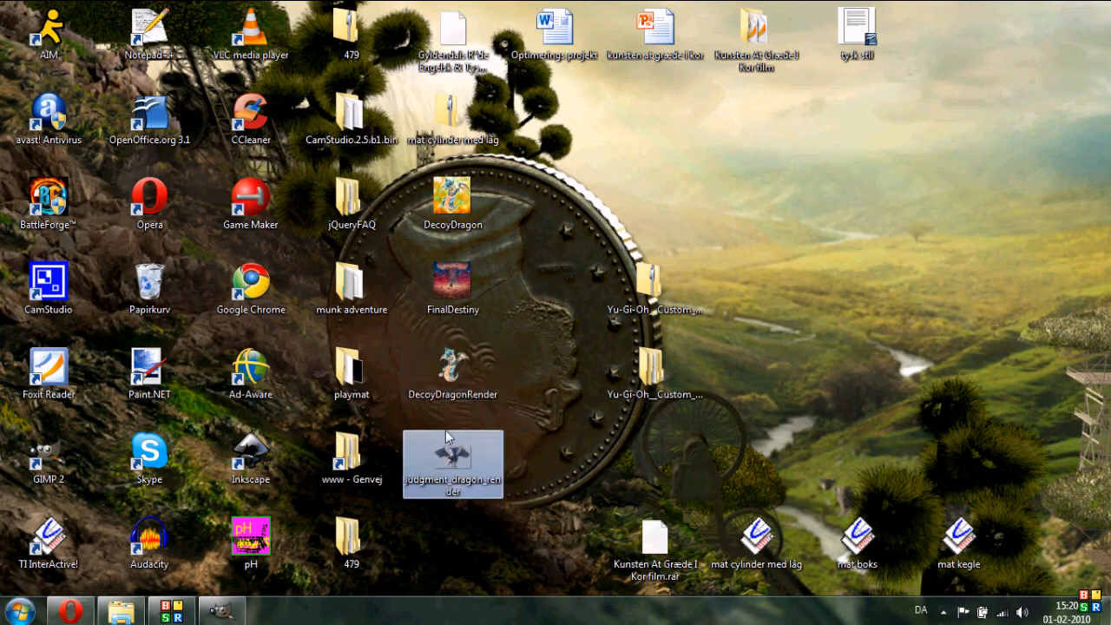
{"action": "left_click_drag", "start_coordinate": [449, 444], "coordinate": [1053, 244]}
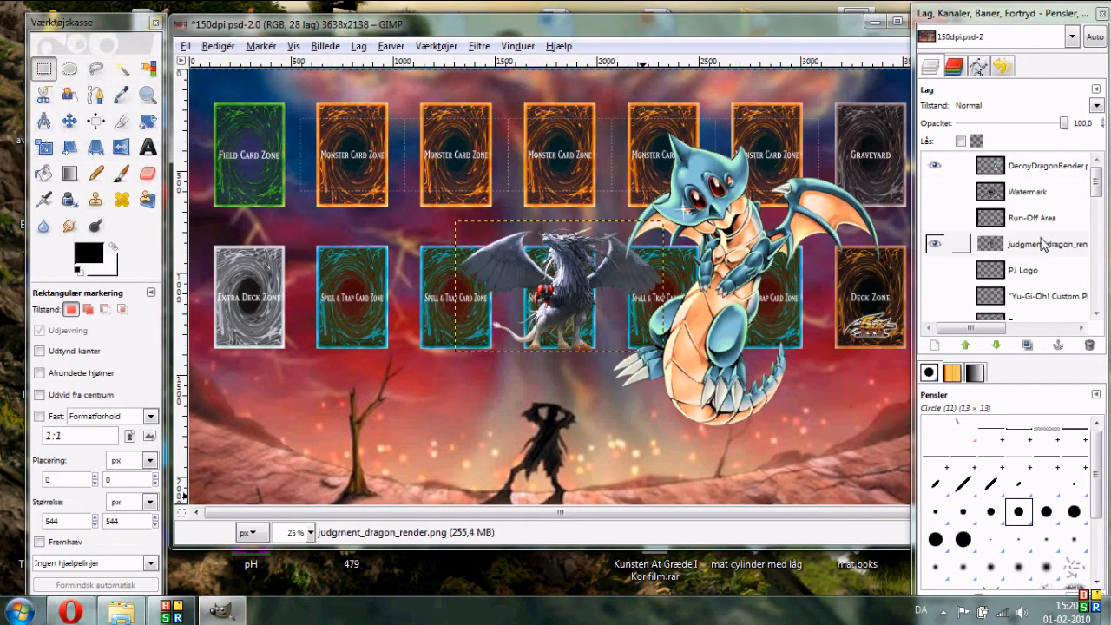
- Lower the judgment_dragon_render layer below the Field, Extra Deck and Monster Card zone layers
{"action": "left_click", "coordinate": [1002, 348]}
{"action": "left_click", "coordinate": [1002, 348]}
{"action": "left_click", "coordinate": [1002, 348]}
{"action": "left_click", "coordinate": [1002, 348]}
{"action": "left_click", "coordinate": [1002, 348]}
{"action": "left_click", "coordinate": [1002, 348]}
{"action": "left_click", "coordinate": [997, 346]}
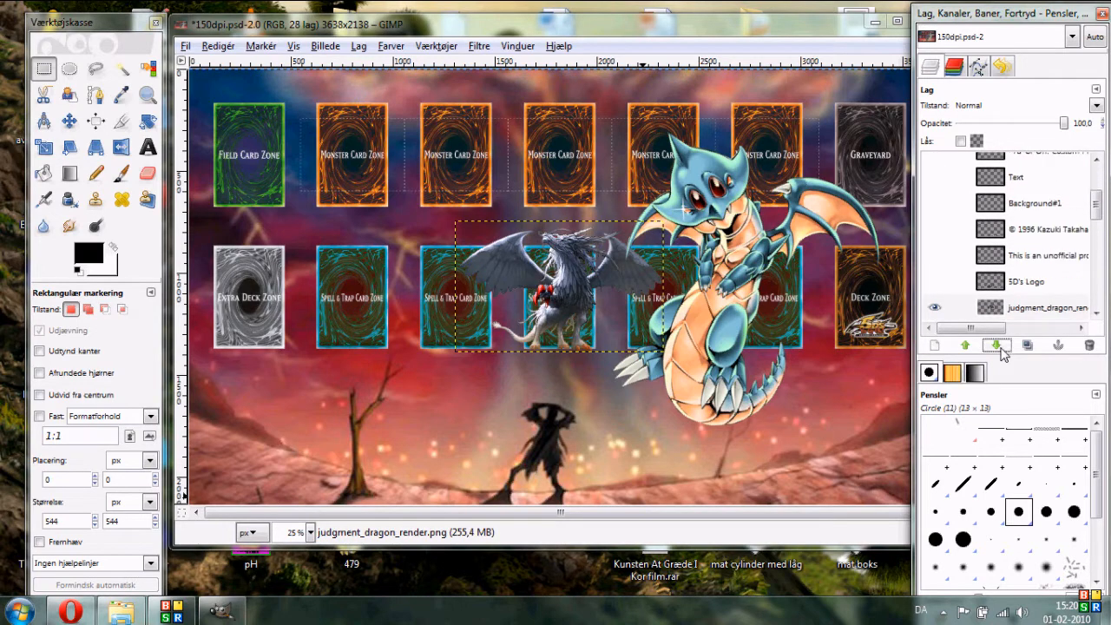
{"action": "left_click", "coordinate": [998, 345]}
{"action": "left_click", "coordinate": [998, 345]}
{"action": "left_click", "coordinate": [998, 345]}
{"action": "left_click", "coordinate": [998, 345]}
{"action": "left_click", "coordinate": [998, 345]}
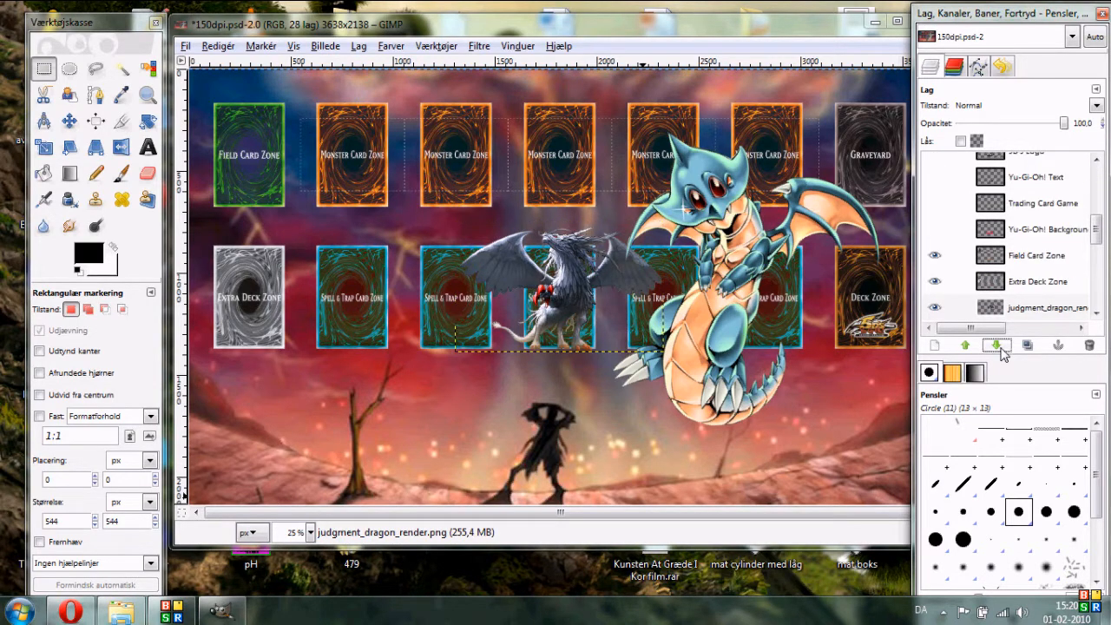
{"action": "left_click", "coordinate": [998, 345]}
{"action": "left_click", "coordinate": [998, 345]}
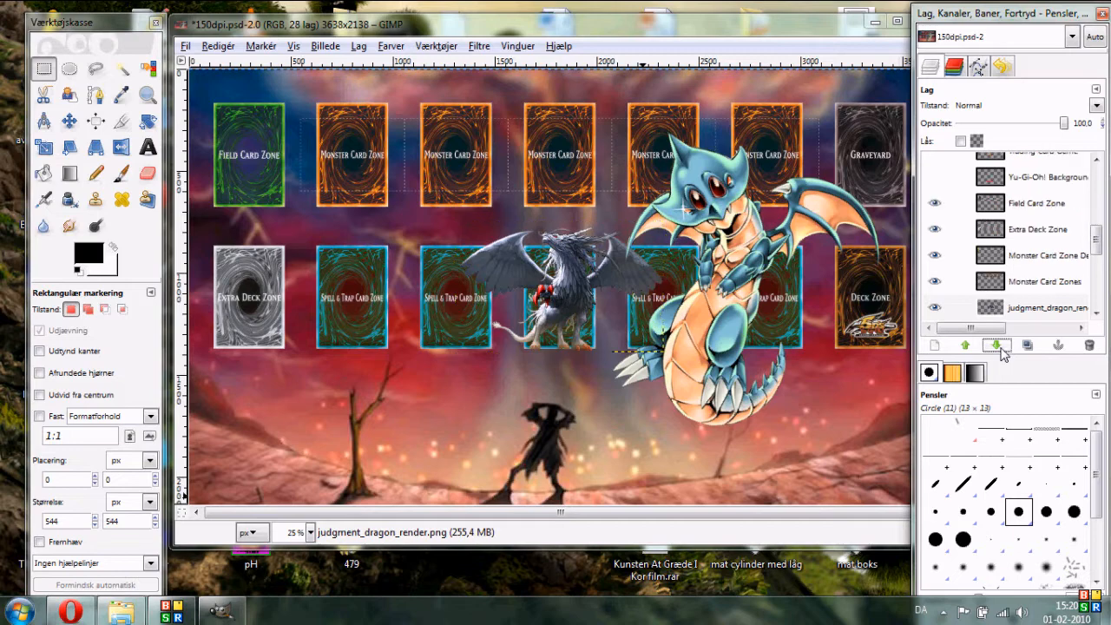
- Move the judgment dragon to the lower left and scale it to 2391 × 1510 pixels
{"action": "left_click", "coordinate": [70, 121]}
{"action": "left_click_drag", "start_coordinate": [570, 292], "coordinate": [320, 422]}
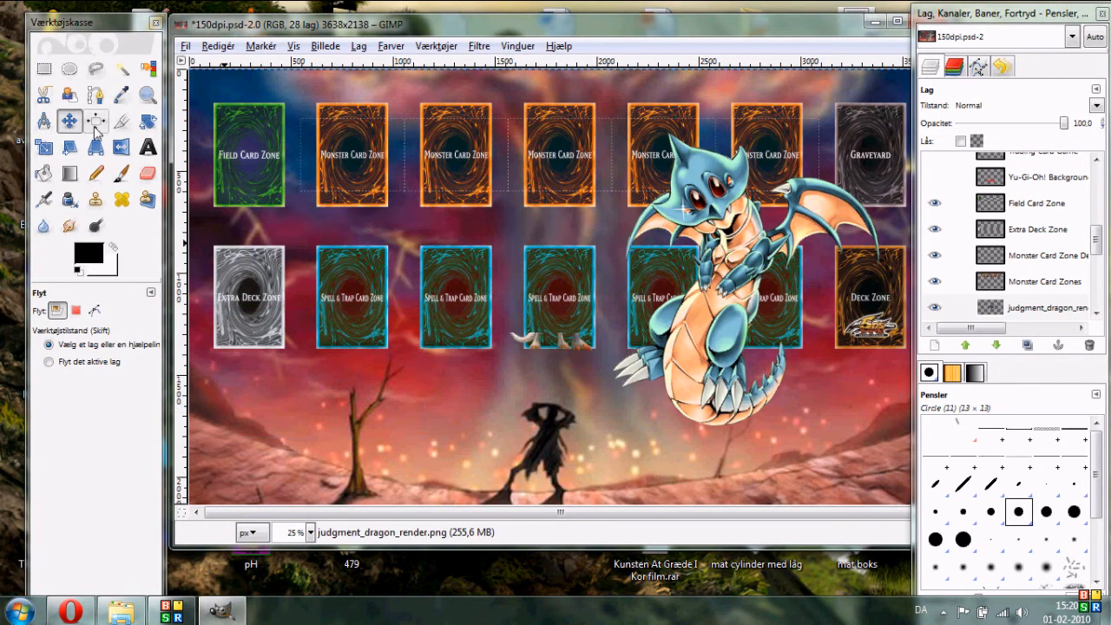
{"action": "left_click", "coordinate": [44, 149]}
{"action": "left_click", "coordinate": [381, 360]}
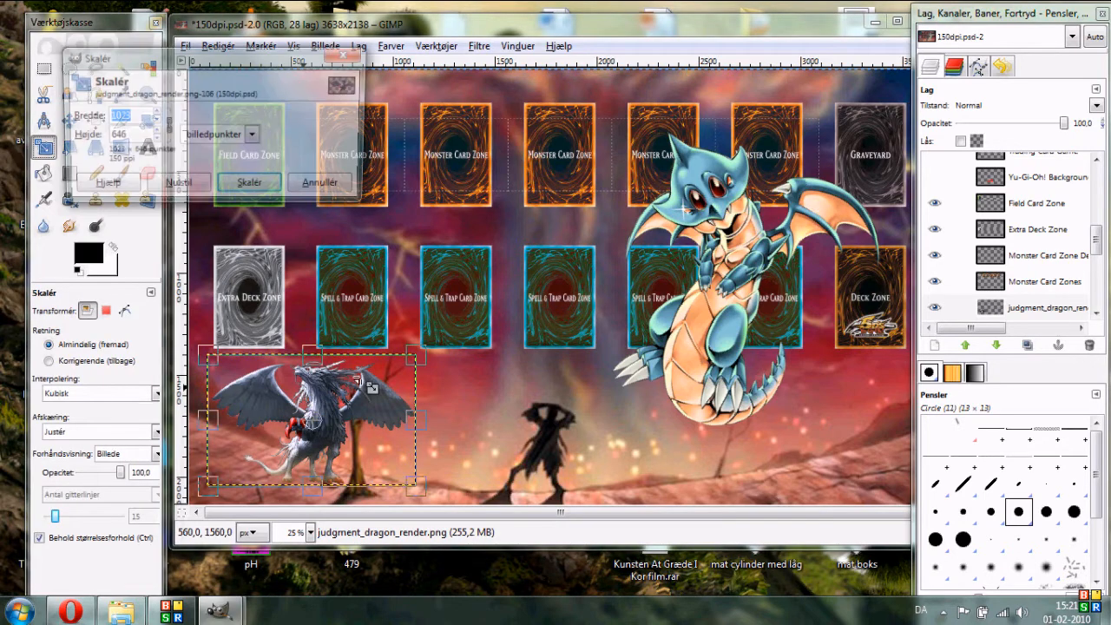
{"action": "left_click_drag", "start_coordinate": [413, 357], "coordinate": [610, 183]}
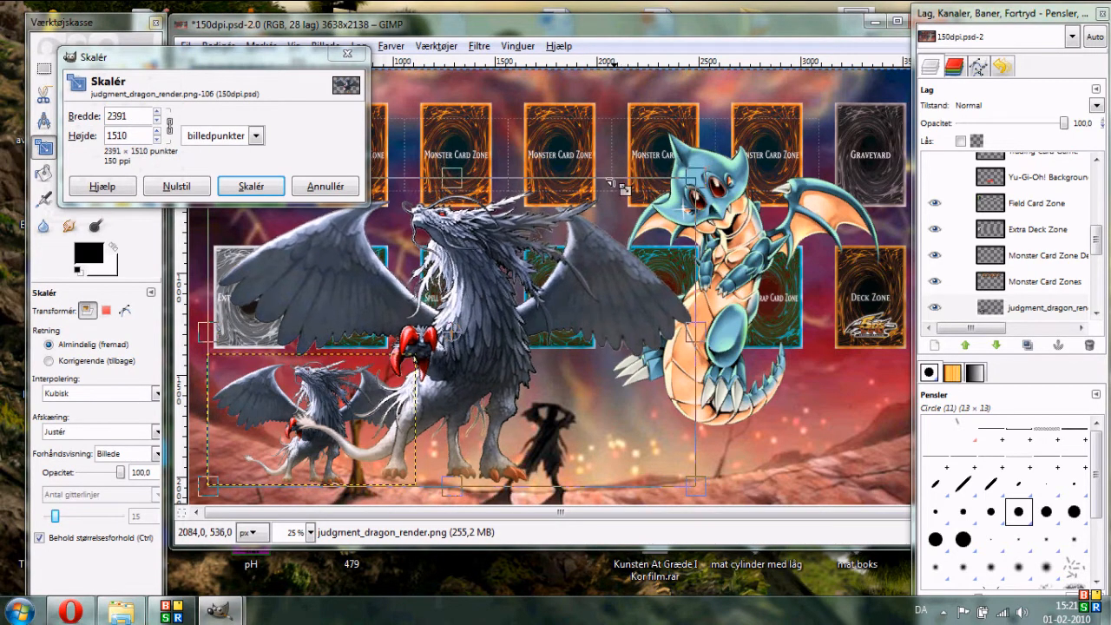
{"action": "left_click", "coordinate": [251, 186]}
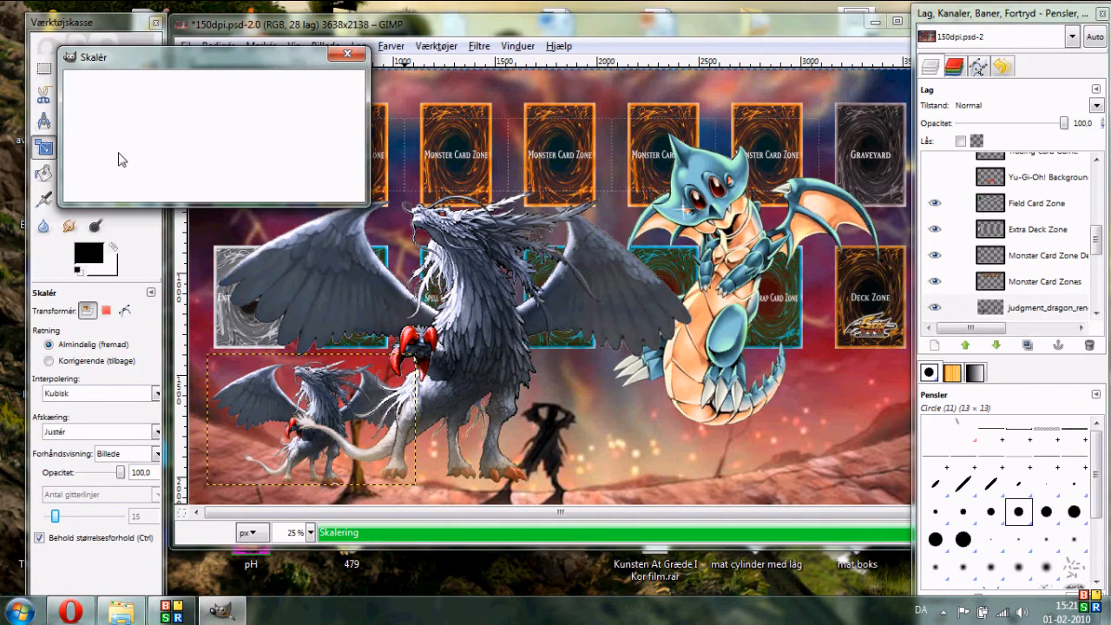
- Flip the judgment dragon layer horizontally and shift it toward the playmat's left edge
{"action": "left_click", "coordinate": [121, 147]}
{"action": "left_click", "coordinate": [457, 382]}
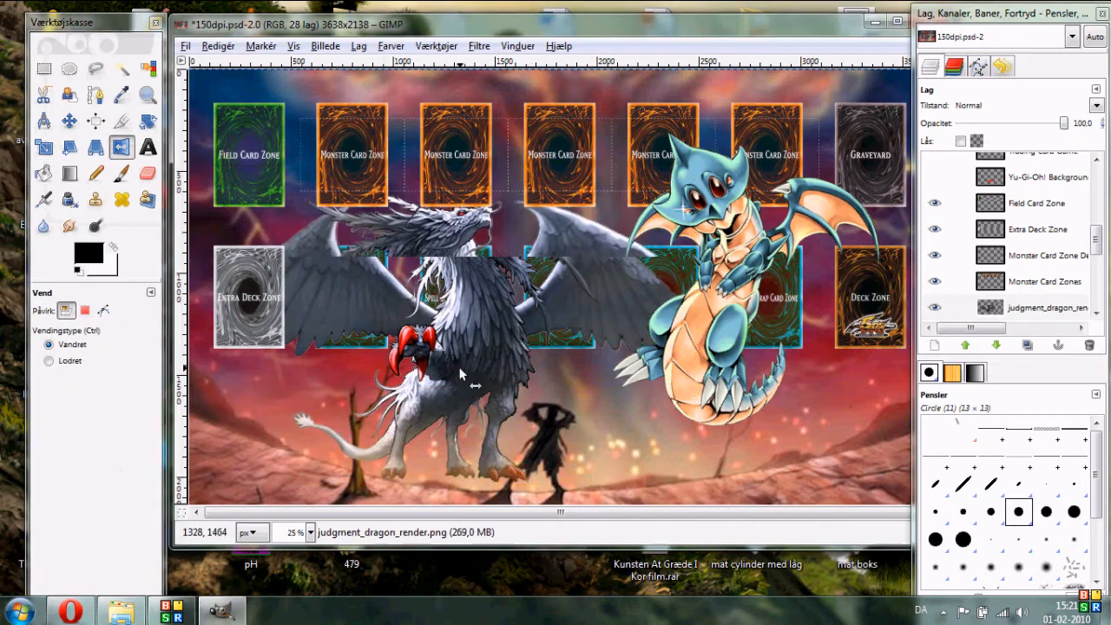
{"action": "left_click", "coordinate": [68, 121]}
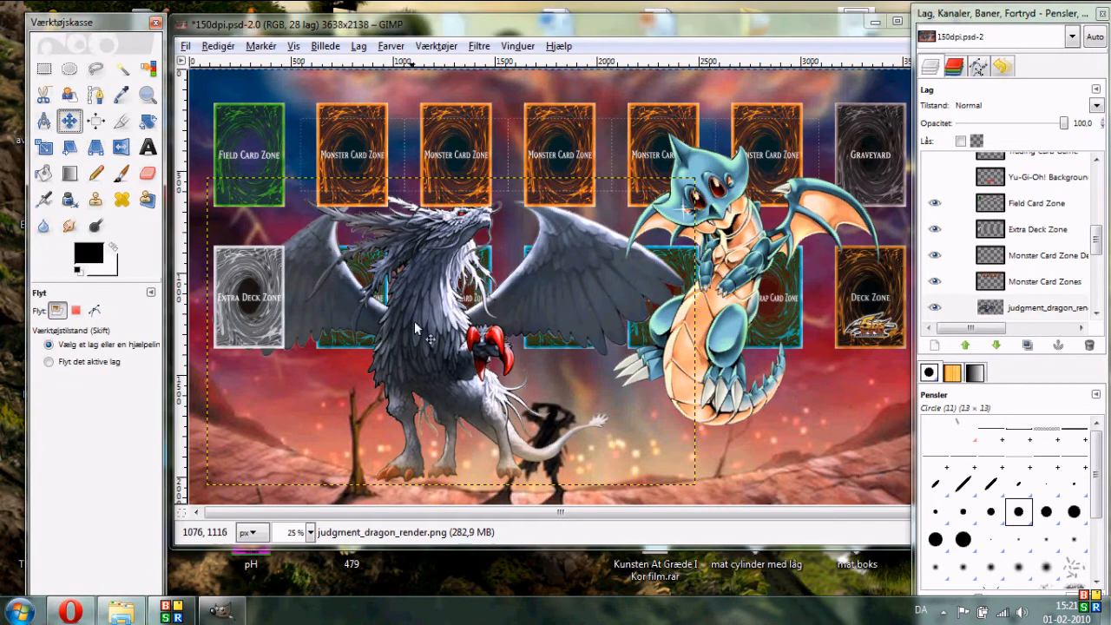
{"action": "left_click_drag", "start_coordinate": [416, 348], "coordinate": [325, 365]}
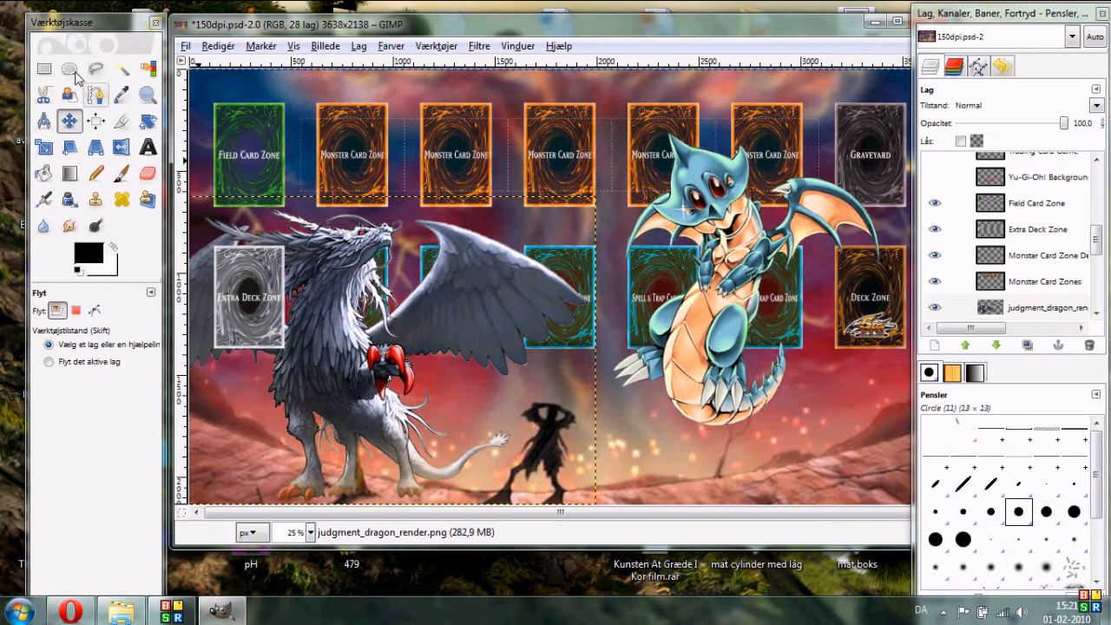
- Lower the judgment dragon layer beneath the Spell & Trap and Graveyard zone layers
{"action": "left_click", "coordinate": [43, 69]}
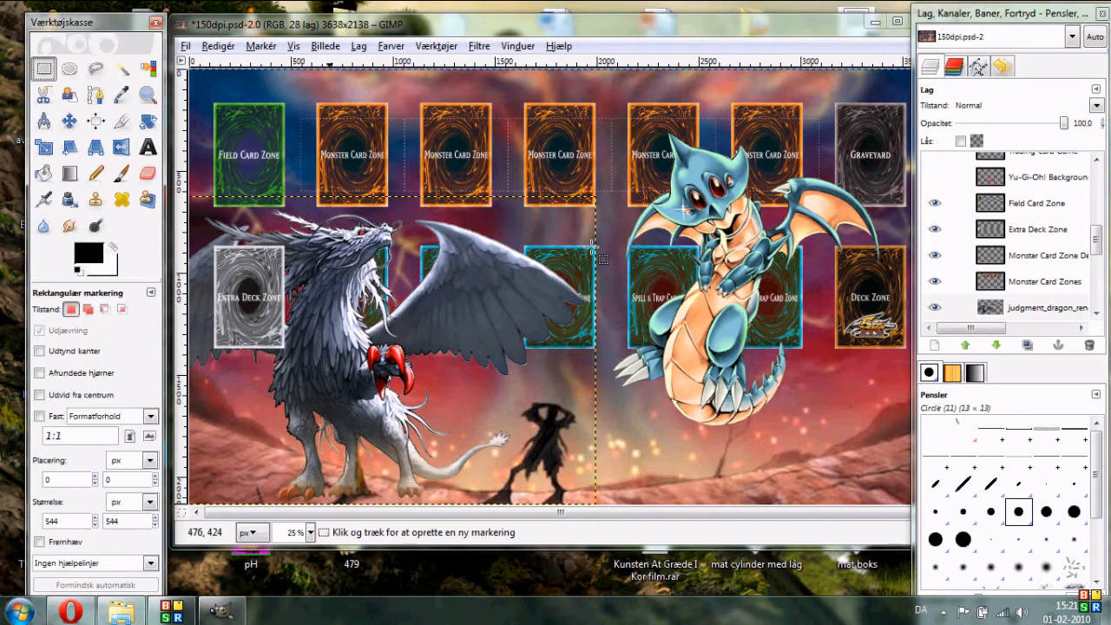
{"action": "left_click", "coordinate": [1036, 309]}
{"action": "left_click", "coordinate": [999, 347]}
{"action": "left_click", "coordinate": [999, 347]}
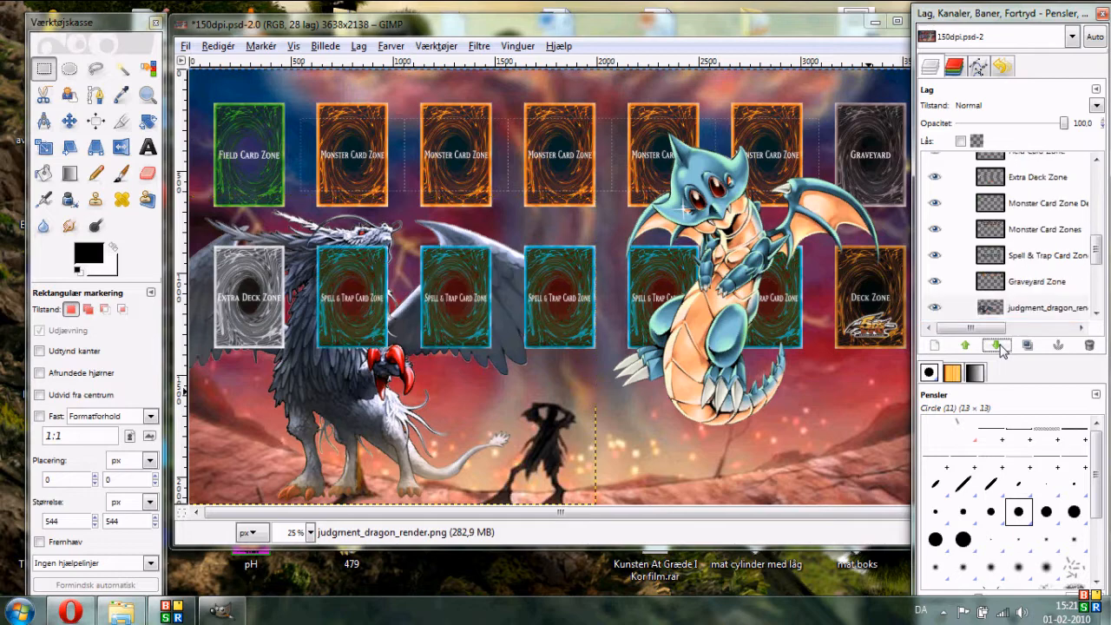
- Lower the judgment dragon layer down the stack so it sits just above the FinalDestiny.jpg background layer
{"action": "left_click", "coordinate": [998, 346]}
{"action": "left_click", "coordinate": [998, 346]}
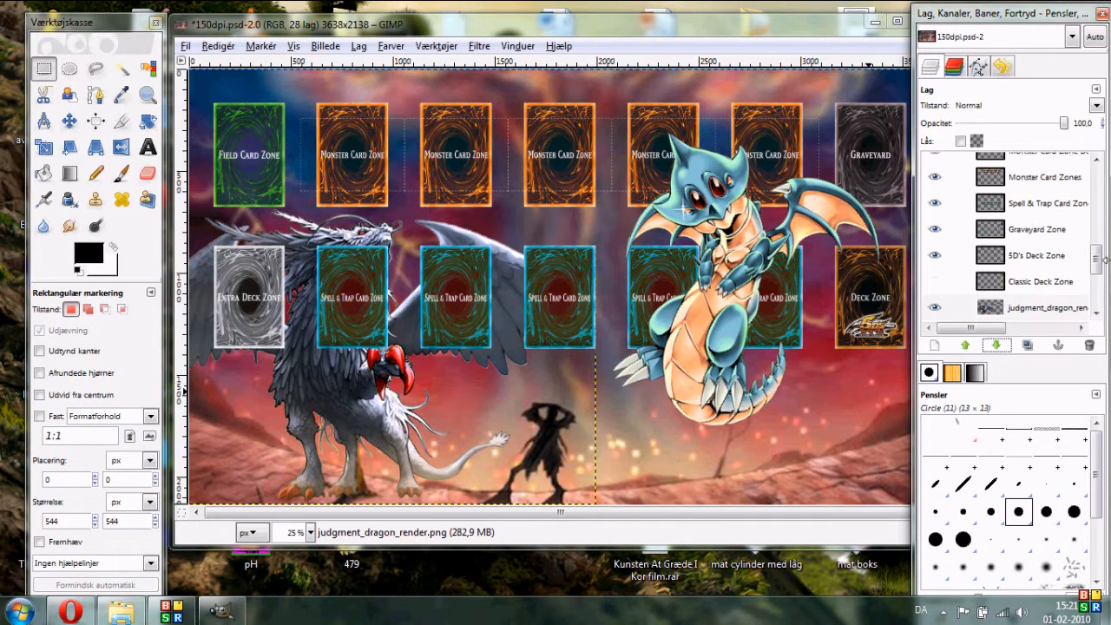
{"action": "scroll", "coordinate": [1098, 267], "scroll_direction": "down", "scroll_amount": 2}
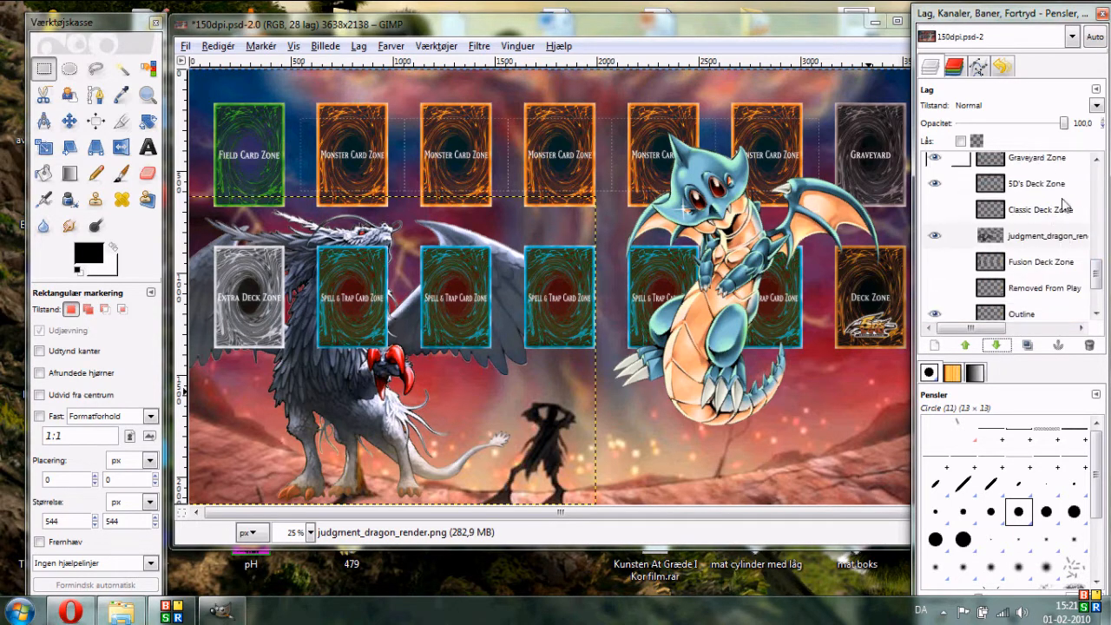
{"action": "left_click", "coordinate": [1041, 239]}
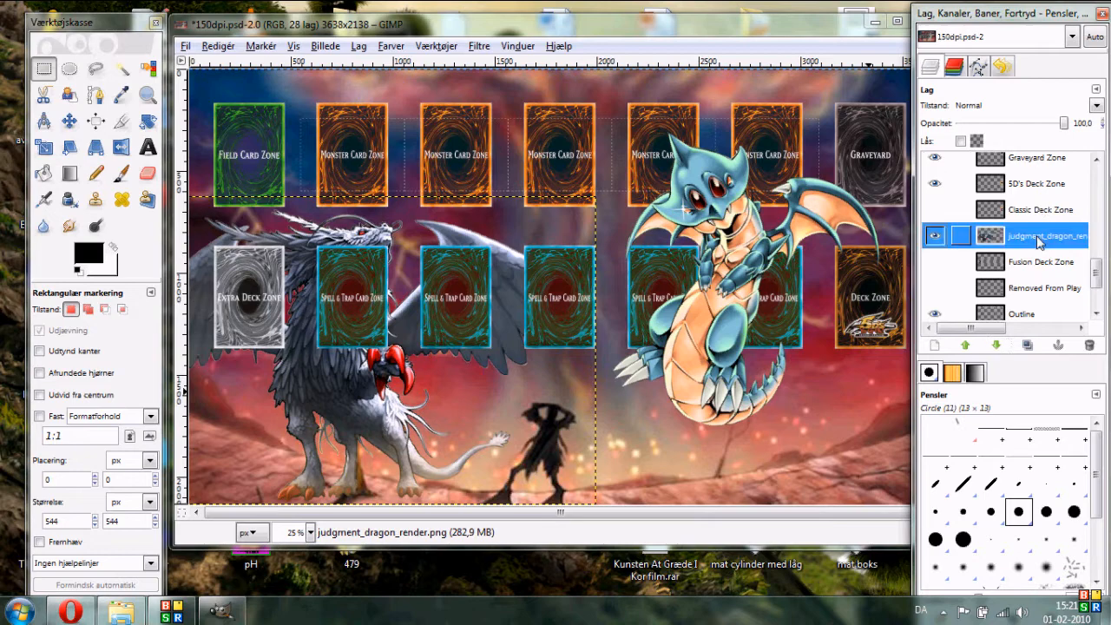
{"action": "left_click", "coordinate": [995, 346]}
{"action": "left_click", "coordinate": [995, 346]}
{"action": "left_click", "coordinate": [995, 346]}
{"action": "scroll", "coordinate": [1090, 308], "scroll_direction": "down", "scroll_amount": 3}
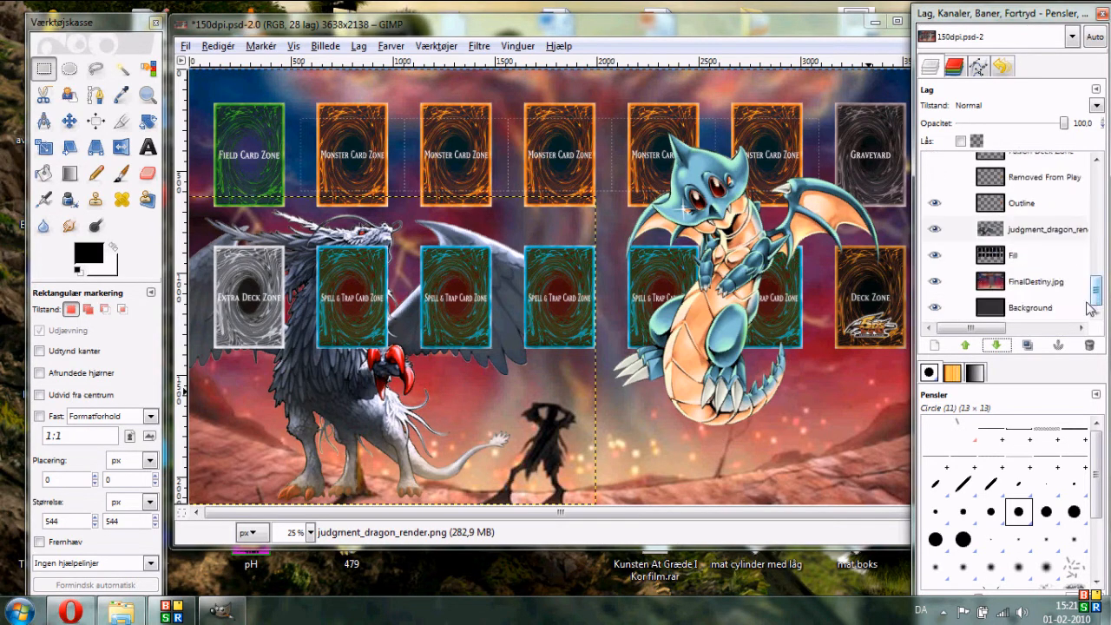
{"action": "left_click", "coordinate": [994, 345]}
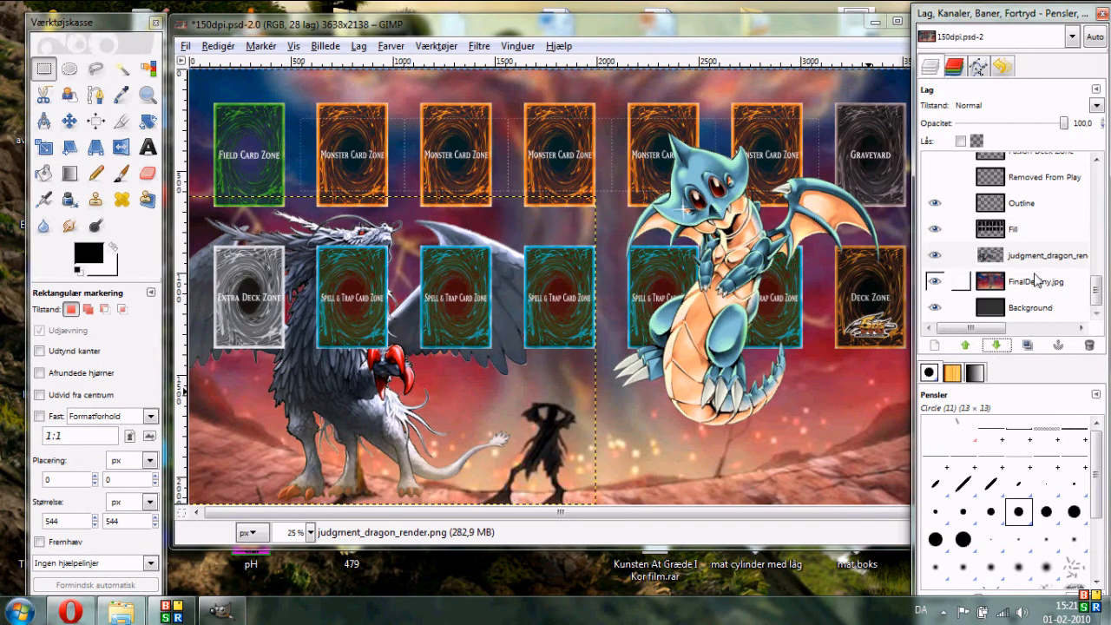
{"action": "left_click", "coordinate": [995, 346]}
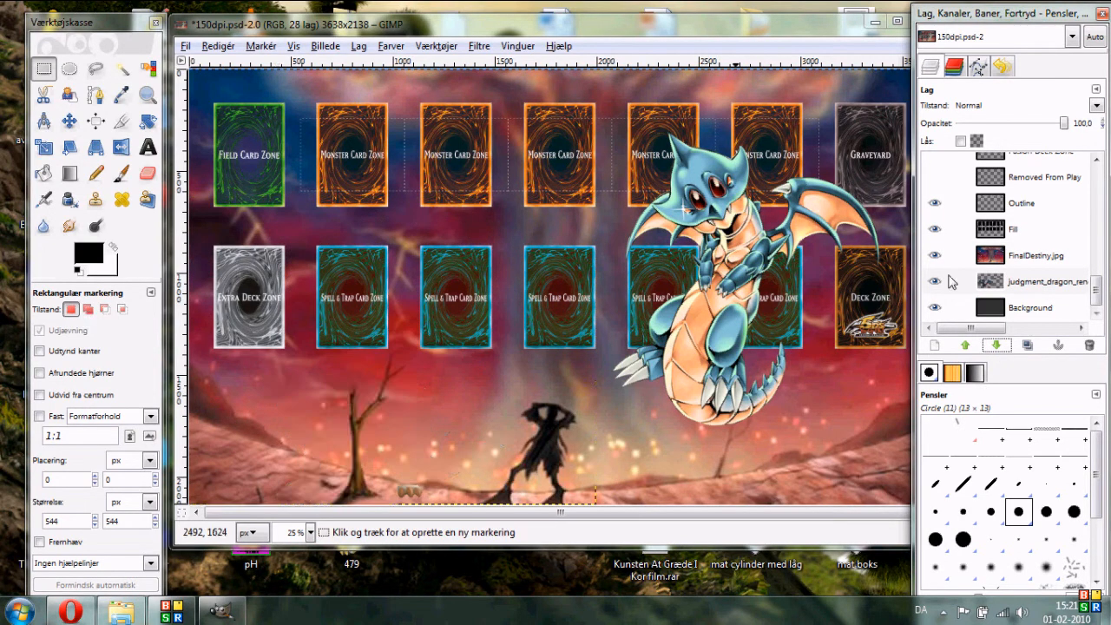
{"action": "left_click", "coordinate": [965, 345]}
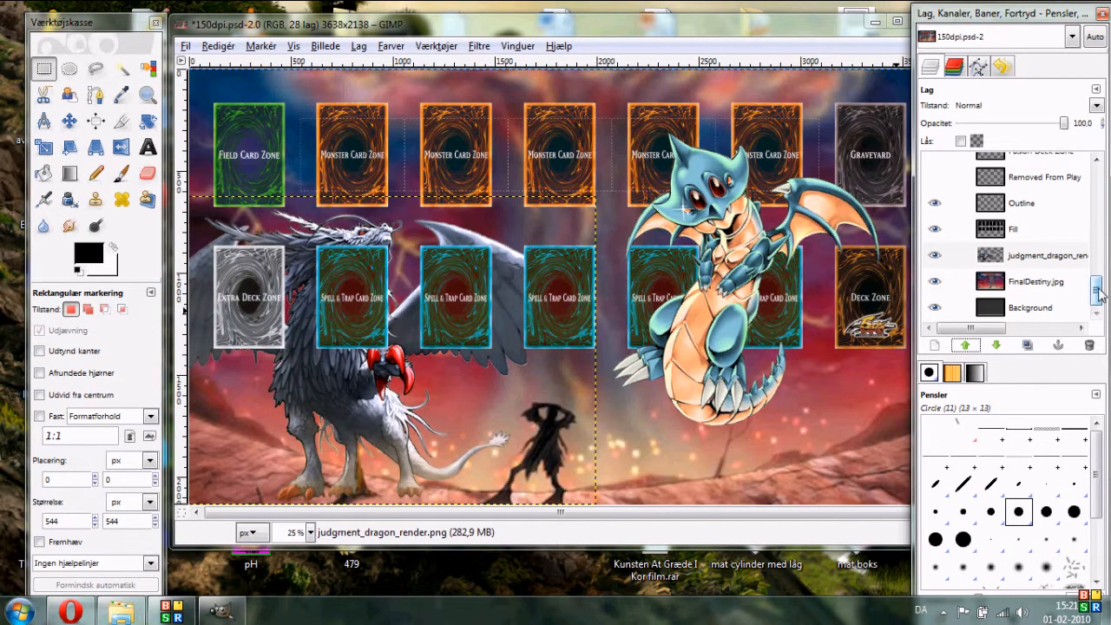
- Set the opacity of the Field Card Zone and Extra Deck Zone layers to 50
{"action": "left_click_drag", "start_coordinate": [1098, 294], "coordinate": [1087, 242]}
{"action": "left_click", "coordinate": [935, 269]}
{"action": "left_click", "coordinate": [935, 243]}
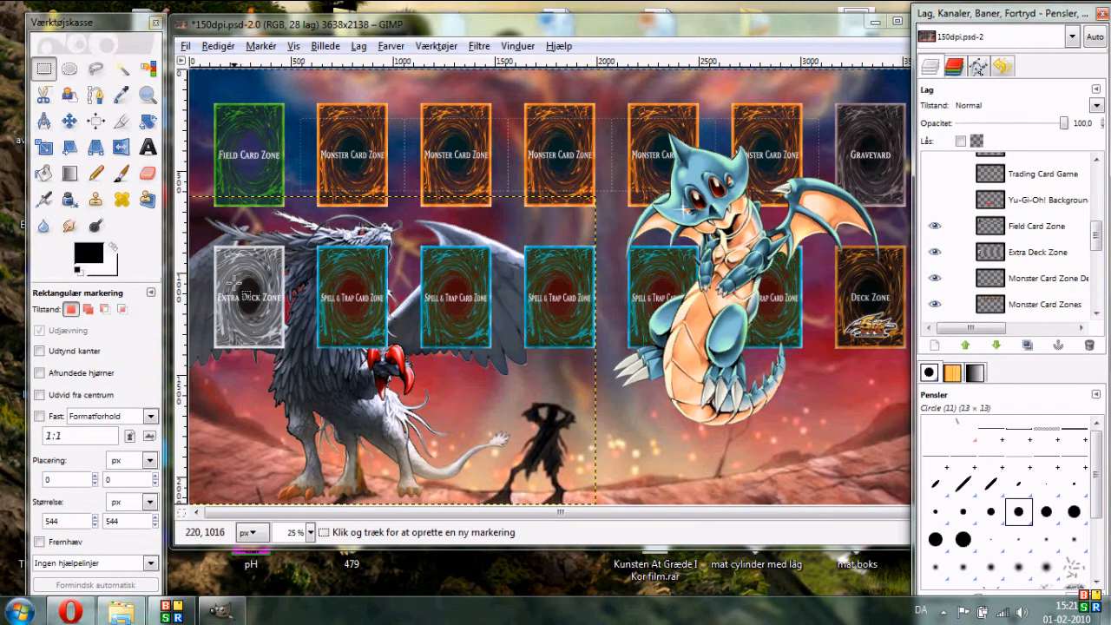
{"action": "left_click", "coordinate": [1036, 227]}
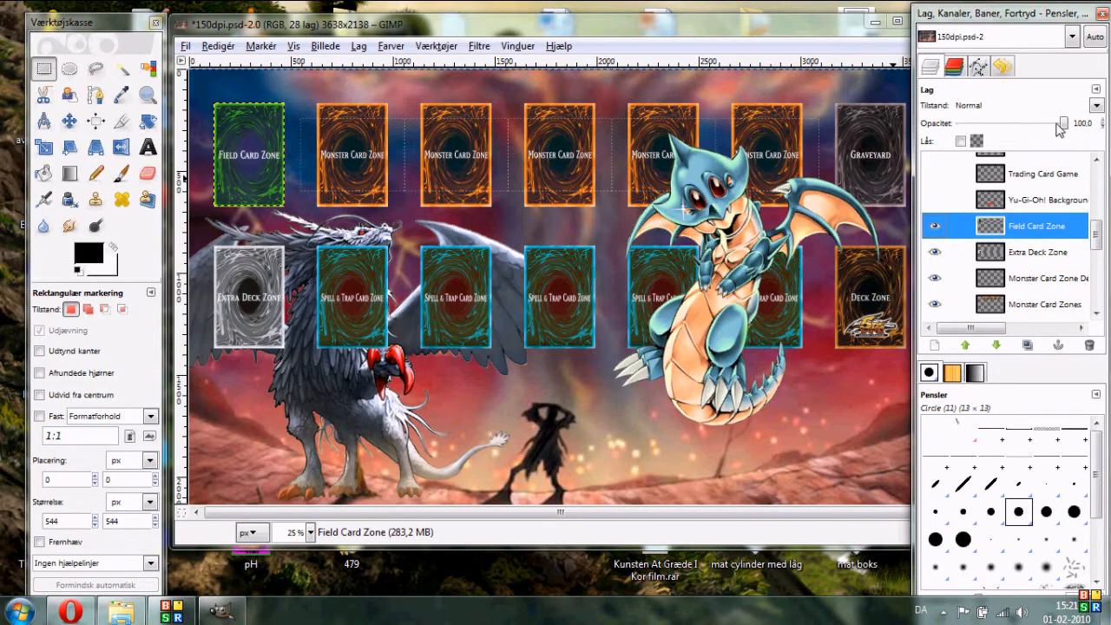
{"action": "mouse_move", "coordinate": [1065, 127]}
{"action": "left_mouse_down"}
{"action": "mouse_move", "coordinate": [1038, 132]}
{"action": "mouse_move", "coordinate": [1050, 132]}
{"action": "left_mouse_up"}
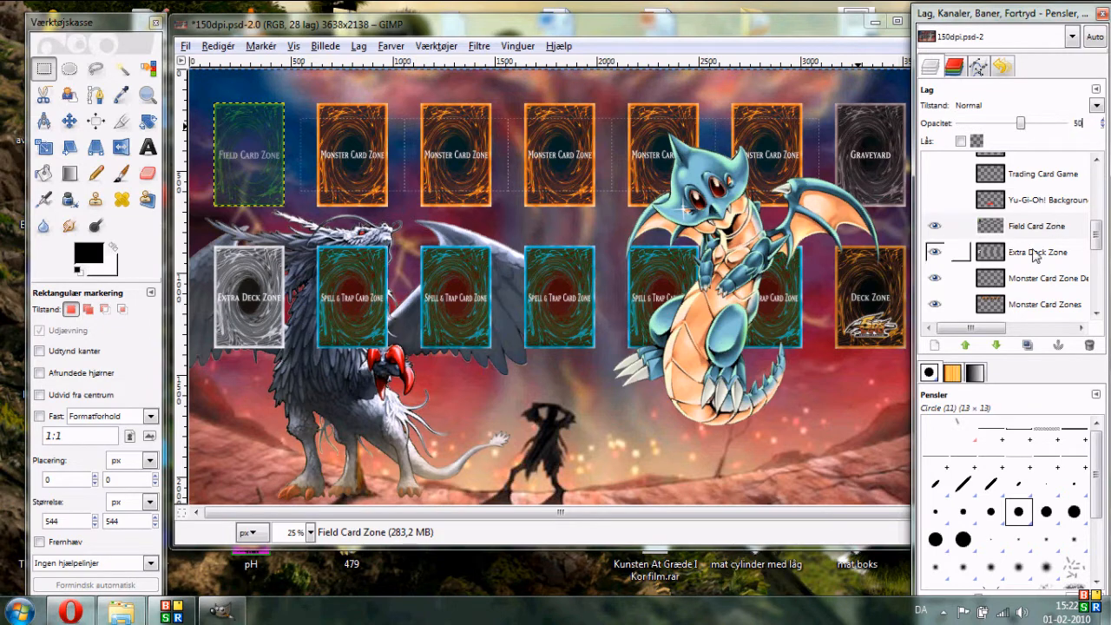
{"action": "left_click", "coordinate": [955, 252]}
{"action": "double_click", "coordinate": [1076, 127]}
{"action": "type", "text": "50"}
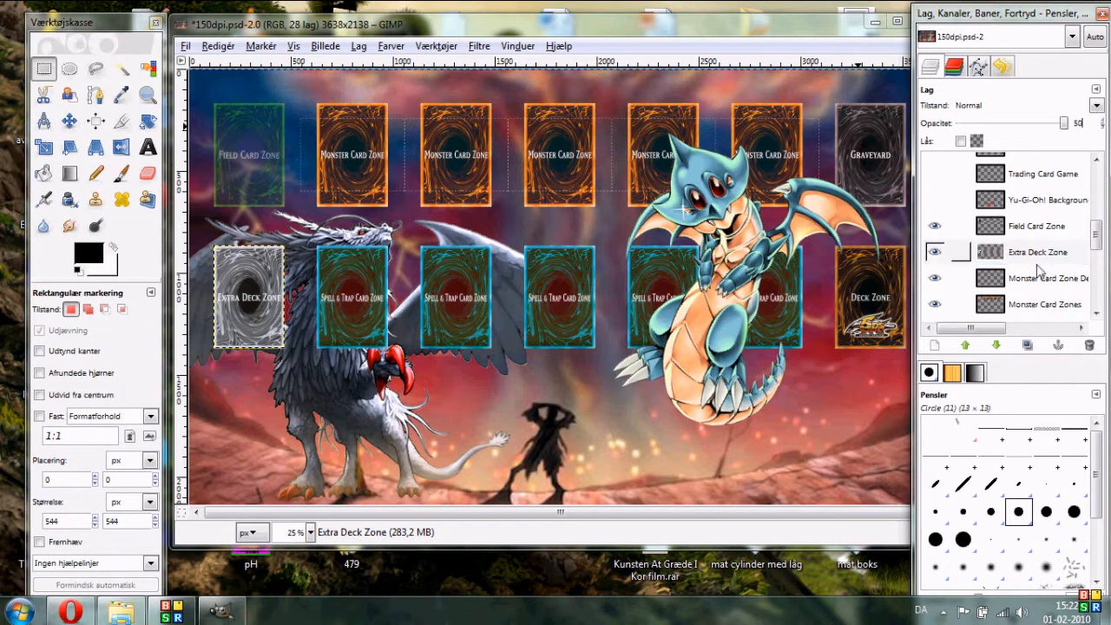
- Set the Monster Card Zone layers' opacity to 50 and select the Spell & Trap Card Zones layer
{"action": "left_click", "coordinate": [1041, 276]}
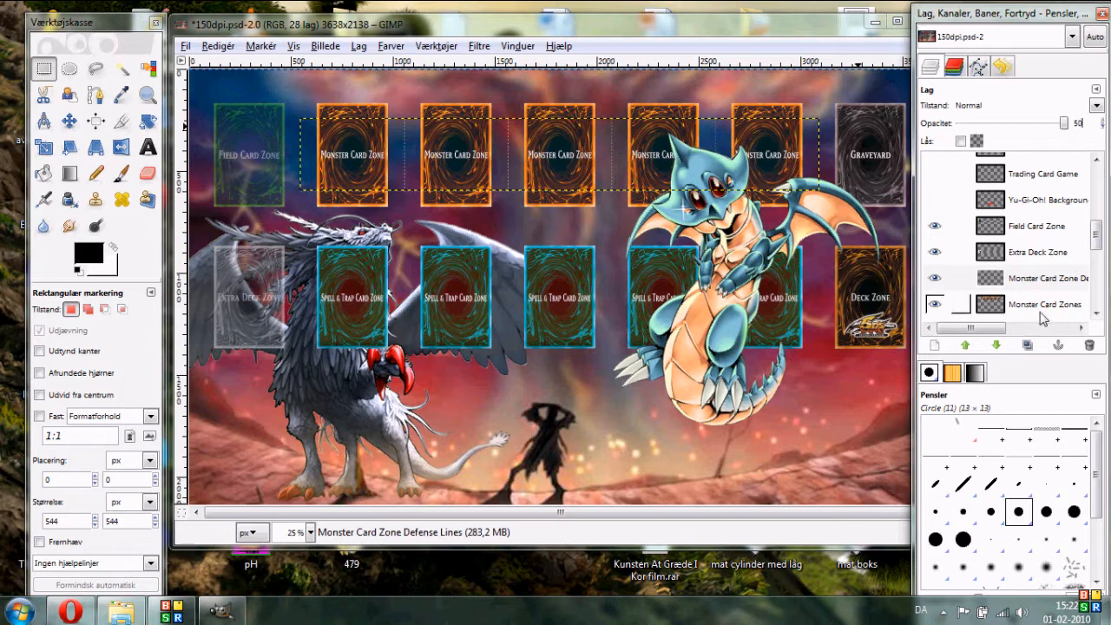
{"action": "left_click", "coordinate": [1044, 309]}
{"action": "double_click", "coordinate": [1074, 122]}
{"action": "type", "text": "50"}
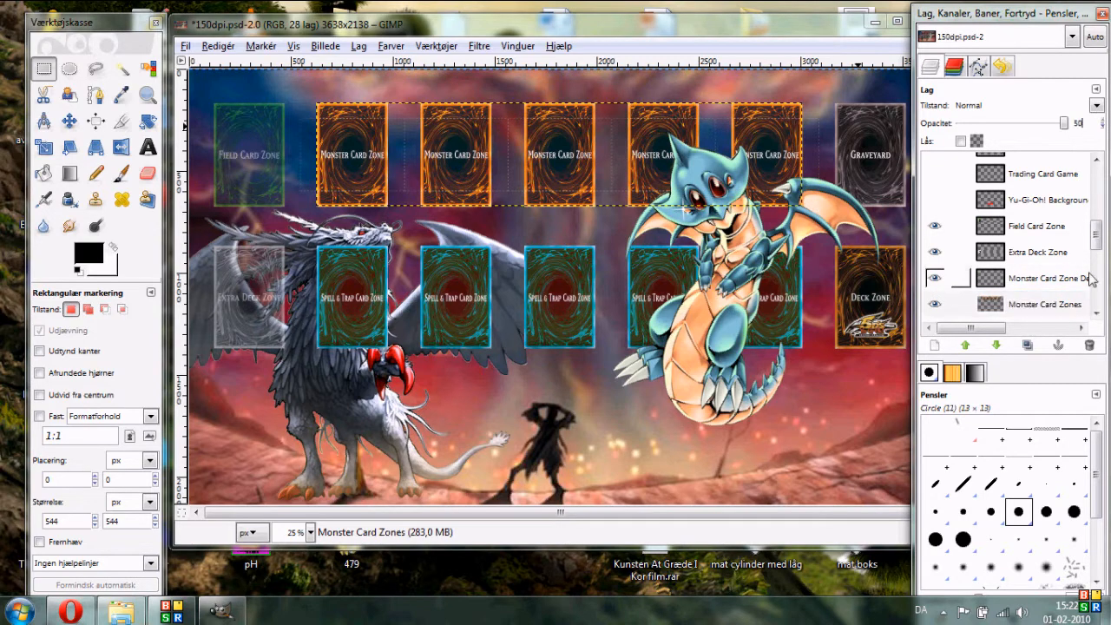
{"action": "left_click_drag", "start_coordinate": [1096, 233], "coordinate": [1097, 252]}
{"action": "left_click", "coordinate": [1045, 252]}
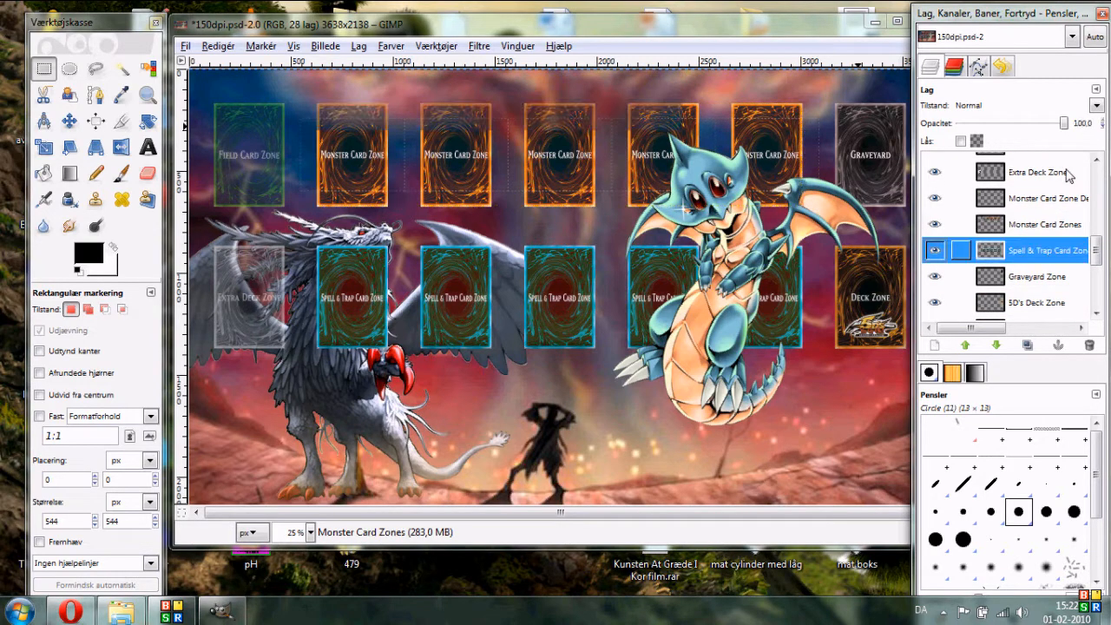
- Set the Graveyard Zone and 5D's Deck Zone layers to 50 opacity and select the Classic Deck Zone layer
{"action": "left_click", "coordinate": [1033, 282]}
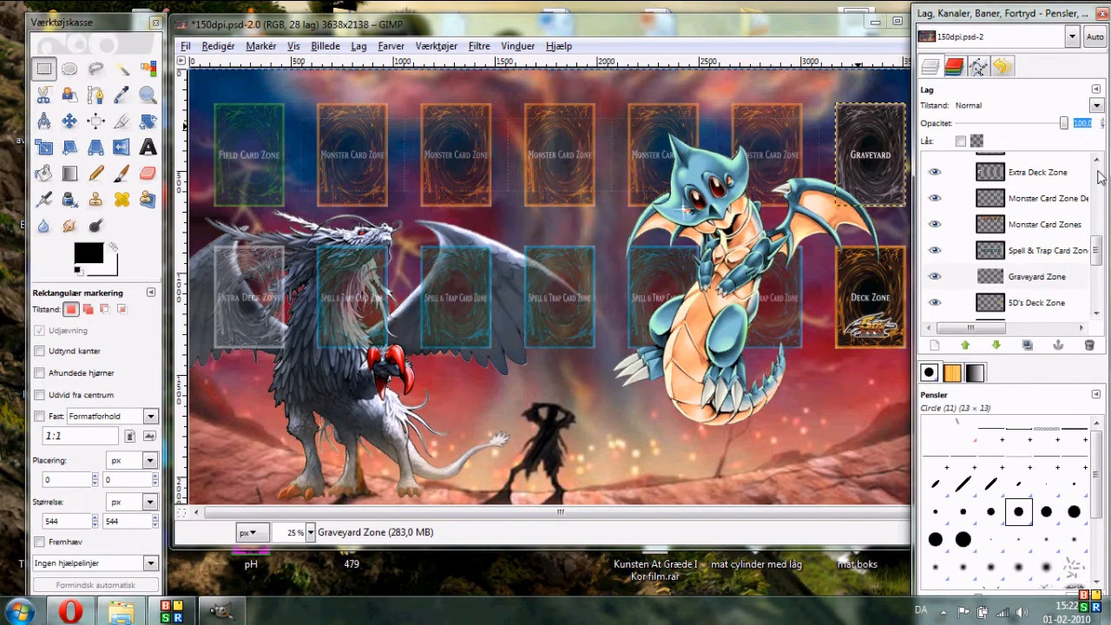
{"action": "scroll", "coordinate": [1096, 245], "scroll_direction": "down", "scroll_amount": 1}
{"action": "left_click", "coordinate": [1033, 221]}
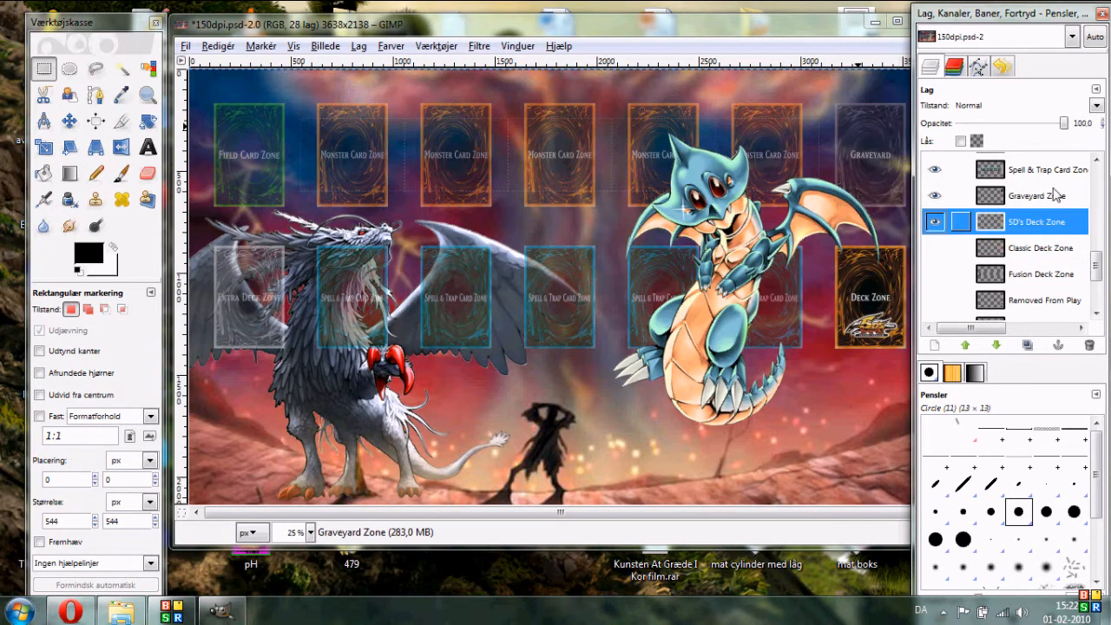
{"action": "double_click", "coordinate": [1092, 124]}
{"action": "type", "text": "50"}
{"action": "left_click", "coordinate": [1017, 258]}
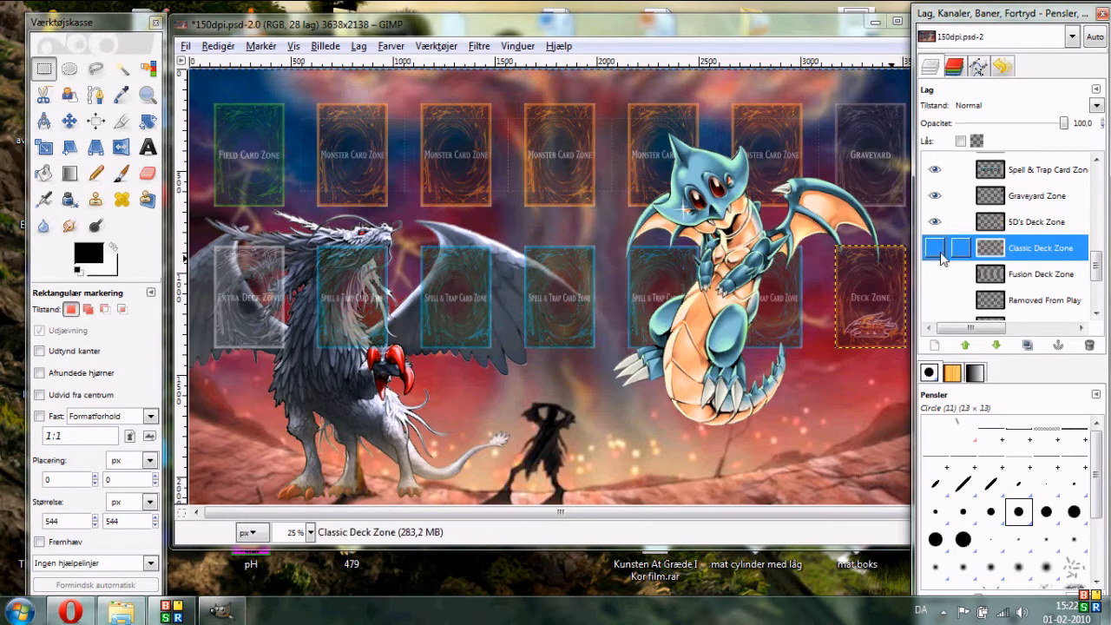
- Select the top DecoyDragonRender layer and add a text box reading "Team Awesome!!!!!!" near the bottom centre of the playmat
{"action": "left_click_drag", "start_coordinate": [1096, 269], "coordinate": [1099, 289]}
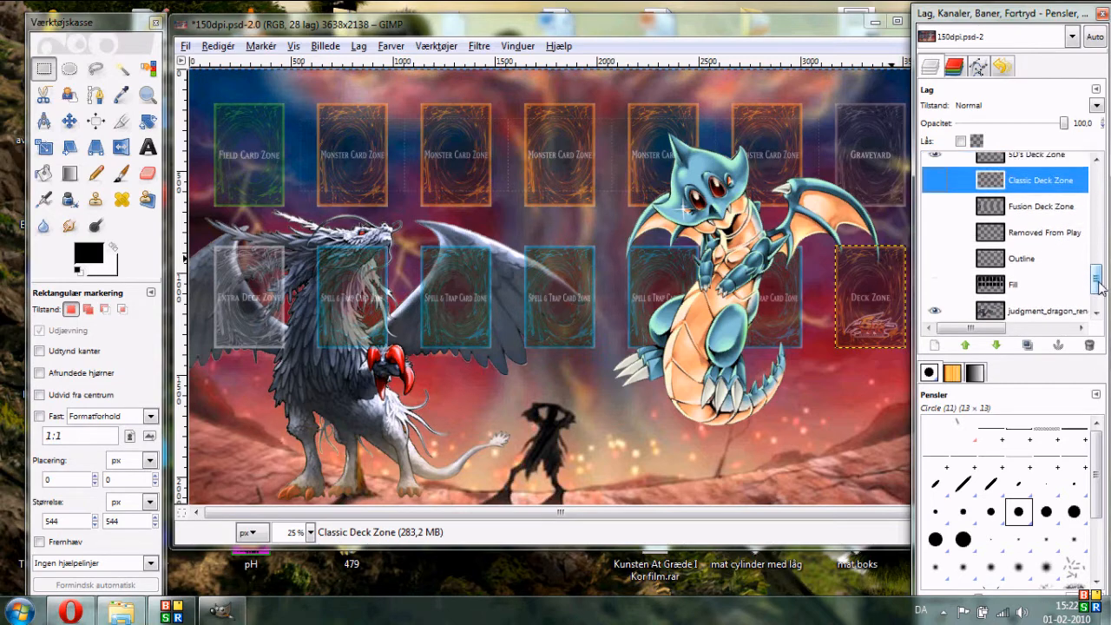
{"action": "left_click_drag", "start_coordinate": [648, 27], "coordinate": [641, 30]}
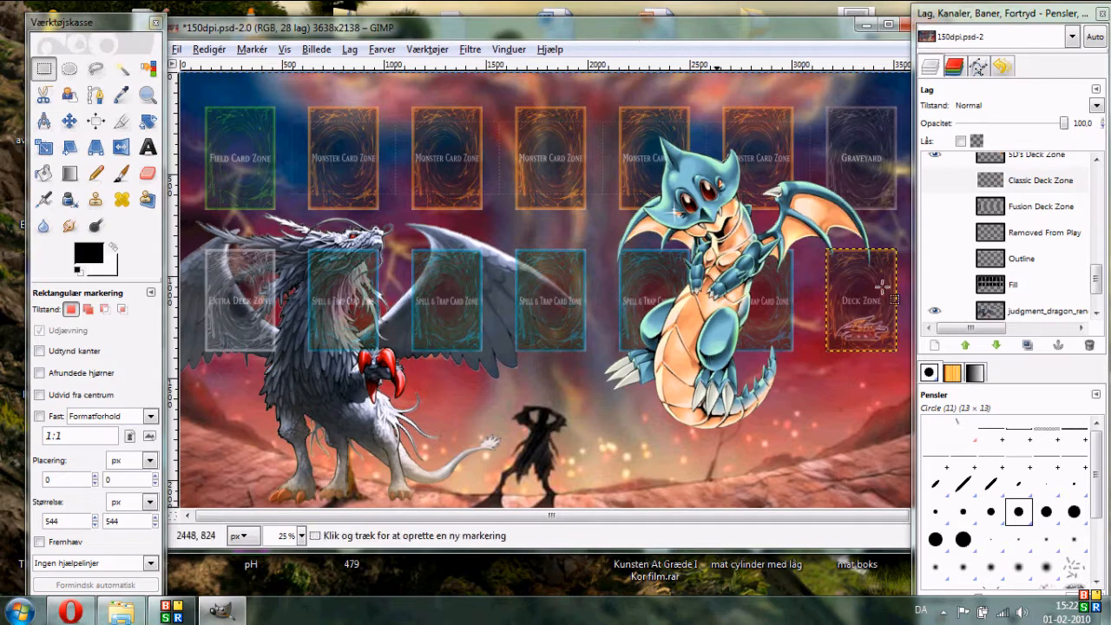
{"action": "left_click_drag", "start_coordinate": [1096, 279], "coordinate": [1096, 178]}
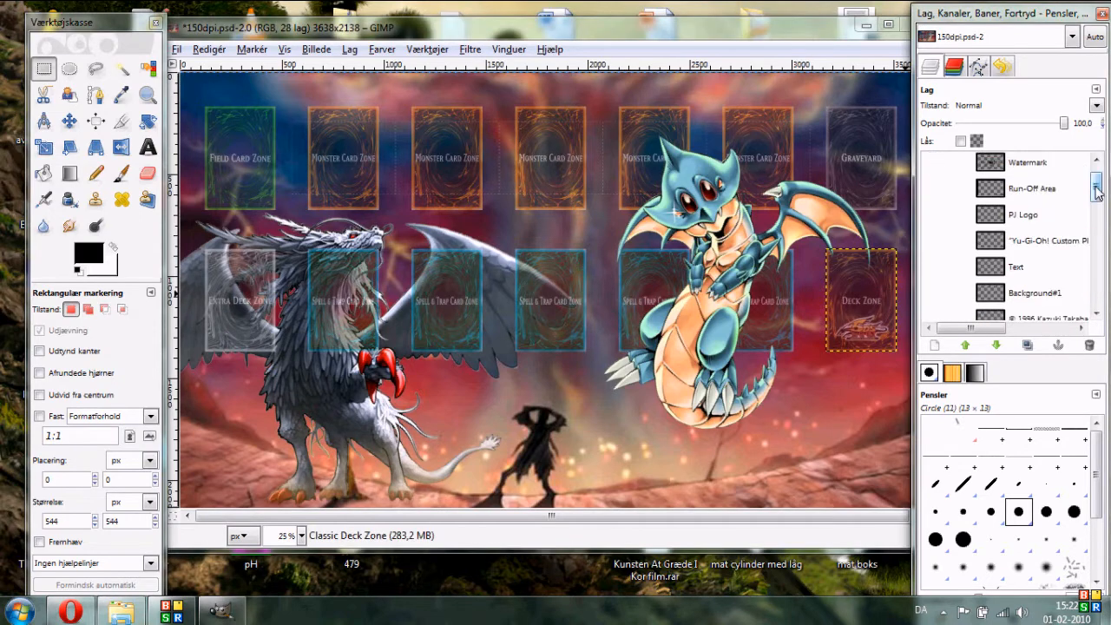
{"action": "scroll", "coordinate": [1046, 174], "scroll_direction": "up", "scroll_amount": 1}
{"action": "left_click", "coordinate": [1048, 172]}
{"action": "key", "text": "t"}
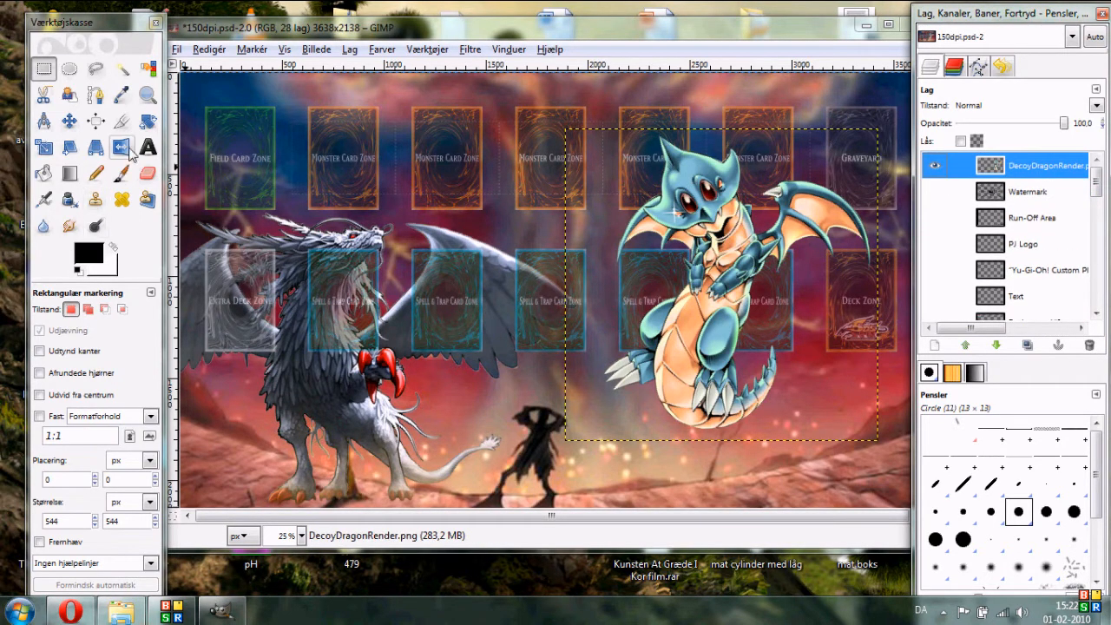
{"action": "left_click_drag", "start_coordinate": [425, 445], "coordinate": [652, 496]}
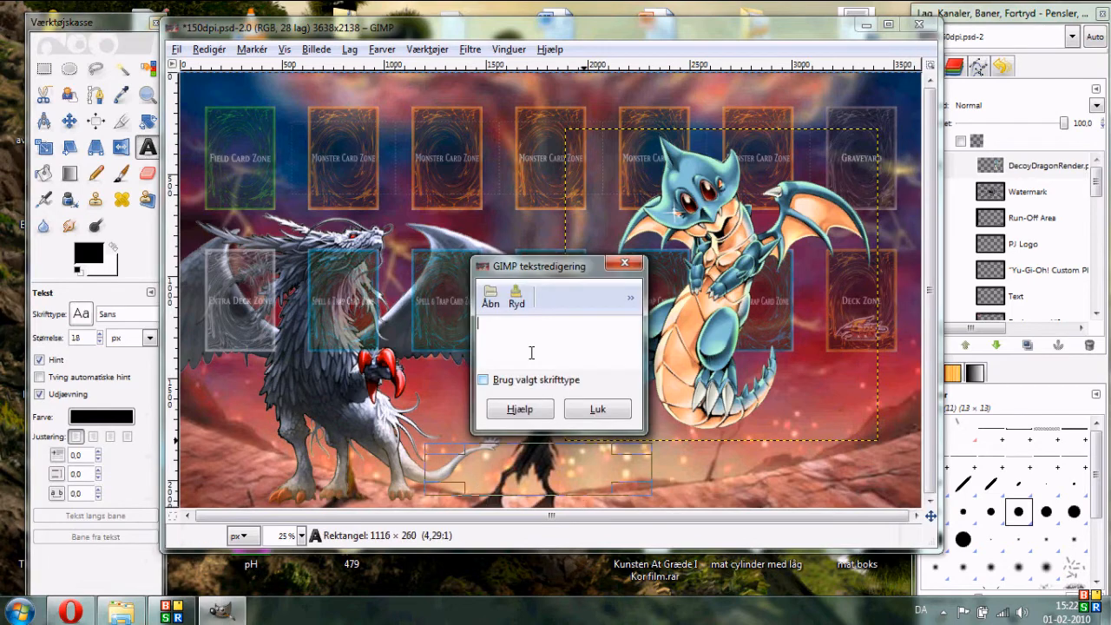
{"action": "type", "text": "Team Awesome!!!!!!"}
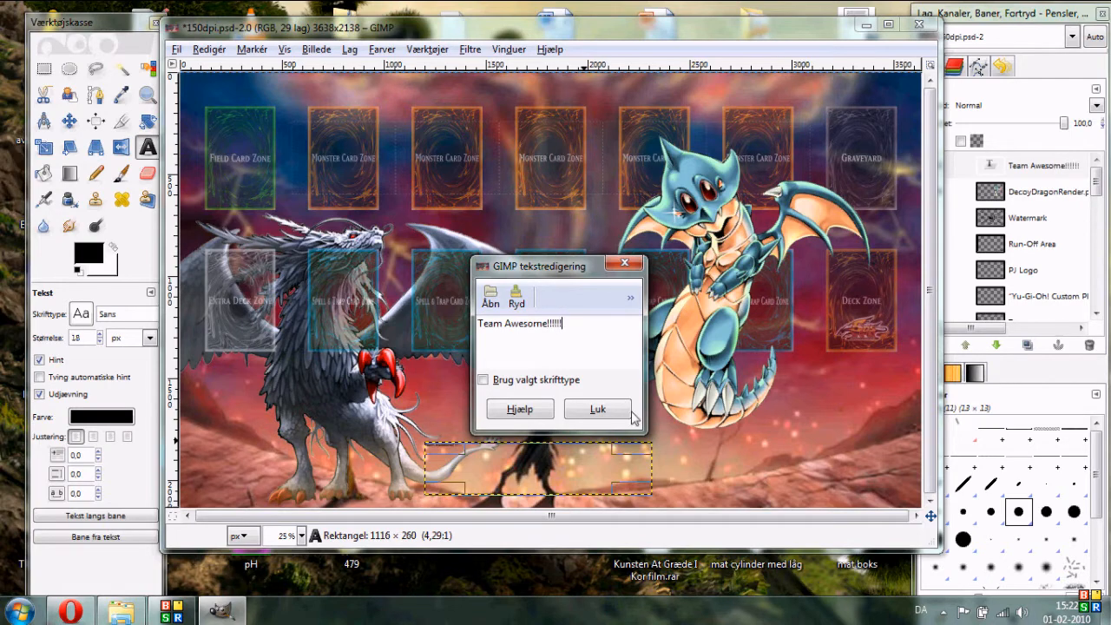
{"action": "left_click", "coordinate": [595, 409]}
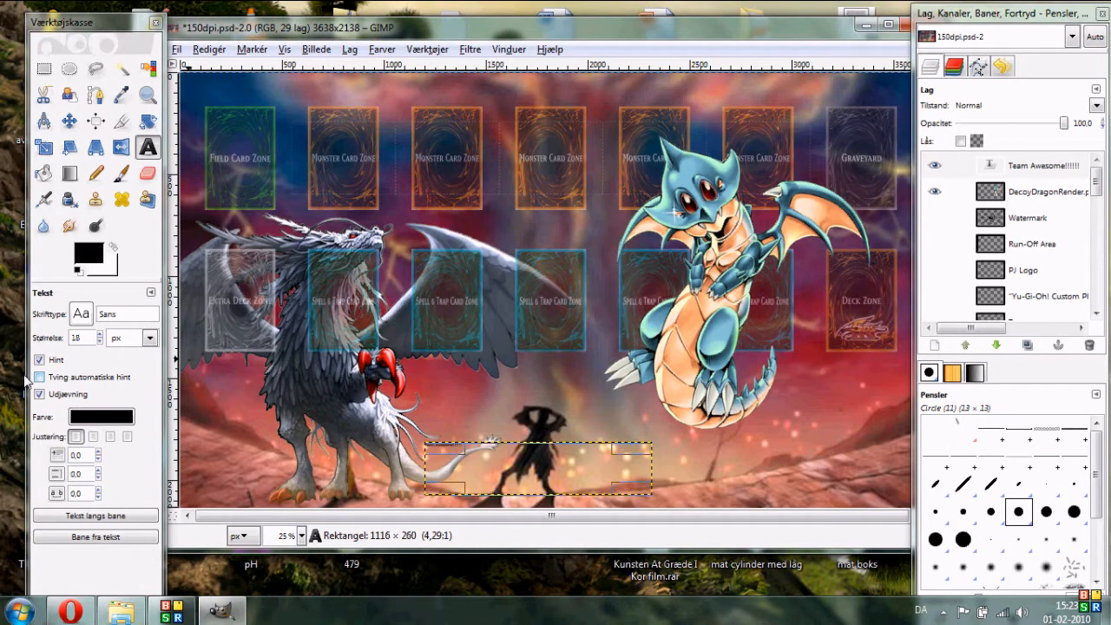
- Set the text size to 180 px and enlarge the text box
{"action": "double_click", "coordinate": [75, 338]}
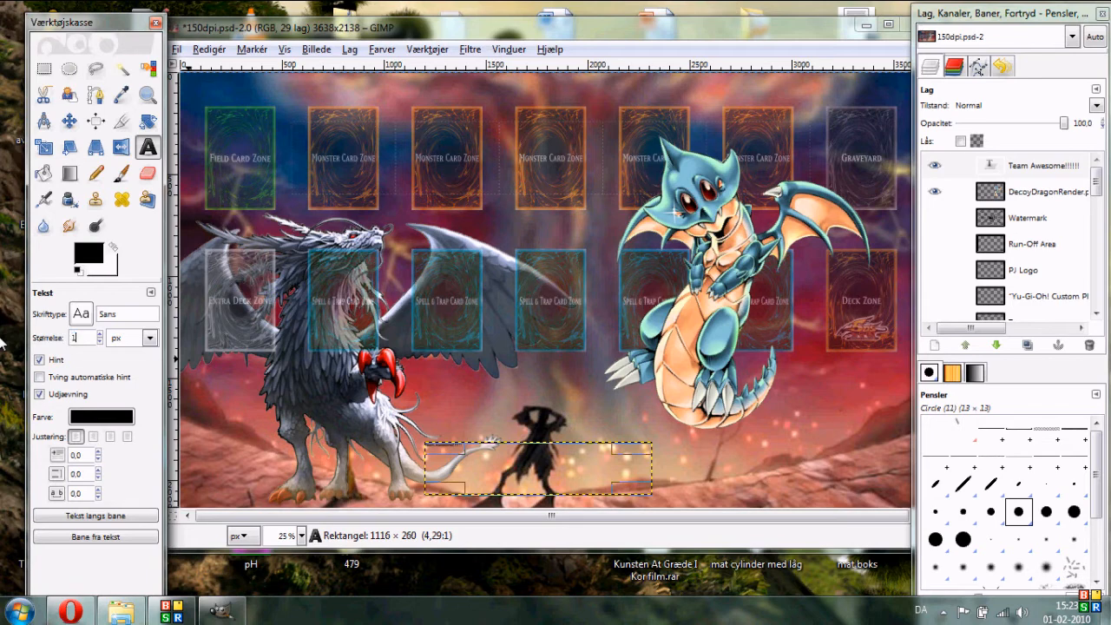
{"action": "left_click", "coordinate": [125, 314]}
{"action": "left_click_drag", "start_coordinate": [644, 490], "coordinate": [762, 512]}
{"action": "left_click", "coordinate": [595, 408]}
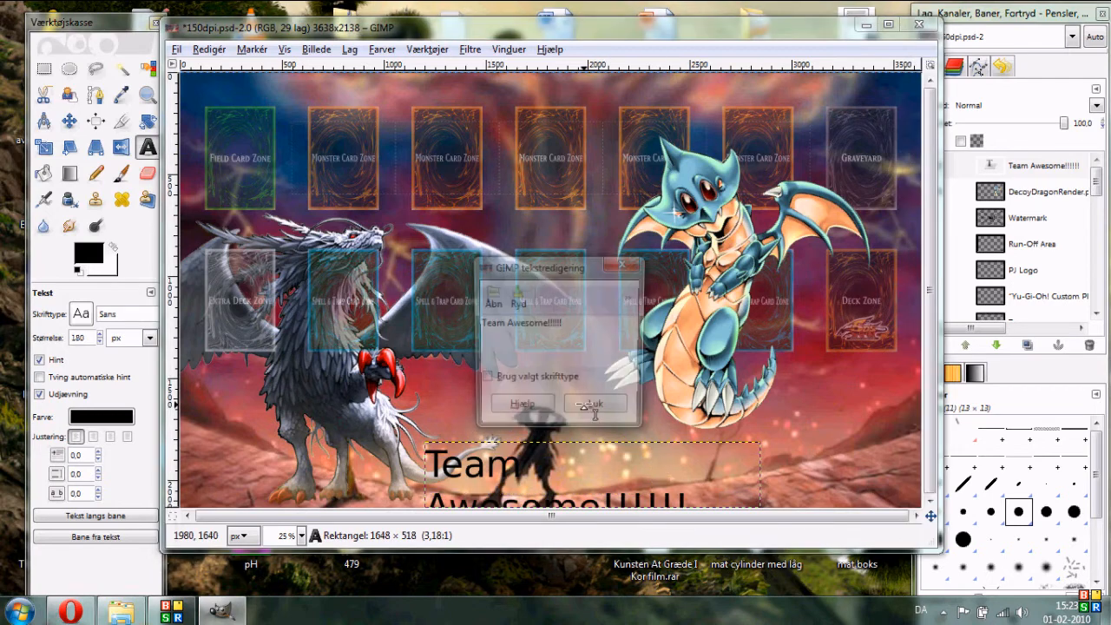
- Resize the text box and move the "Team Awesome!!!!!!" text to the bottom centre between the dragons
{"action": "left_click", "coordinate": [595, 406]}
{"action": "left_click_drag", "start_coordinate": [440, 458], "coordinate": [328, 452]}
{"action": "left_click", "coordinate": [595, 408]}
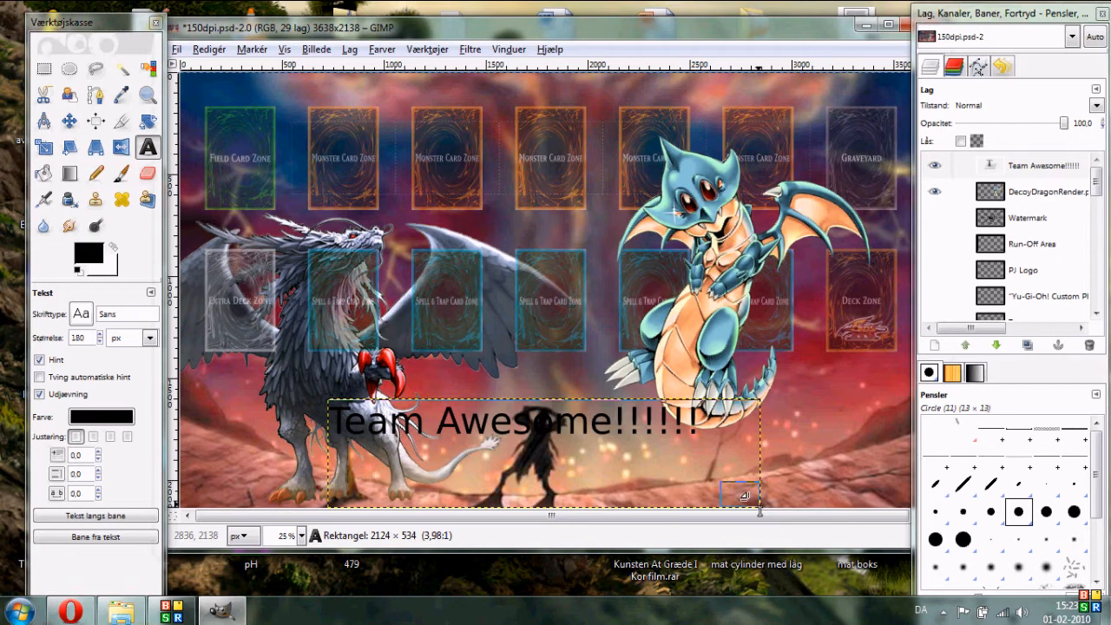
{"action": "left_click_drag", "start_coordinate": [744, 496], "coordinate": [695, 458]}
{"action": "left_click", "coordinate": [595, 408]}
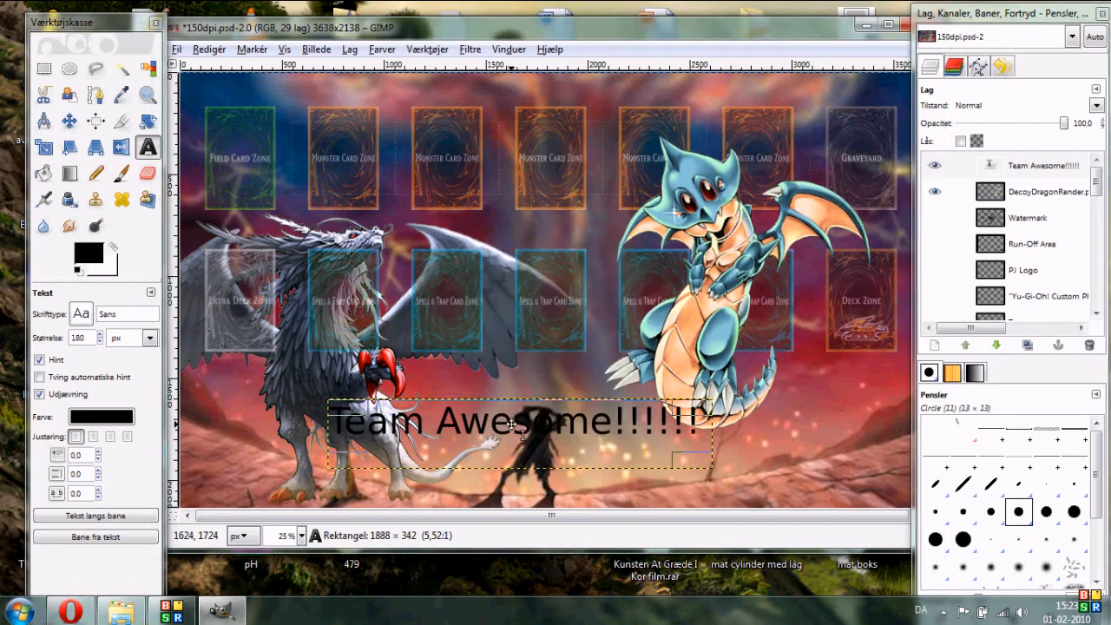
{"action": "left_click_drag", "start_coordinate": [514, 418], "coordinate": [560, 441]}
{"action": "left_click", "coordinate": [599, 412]}
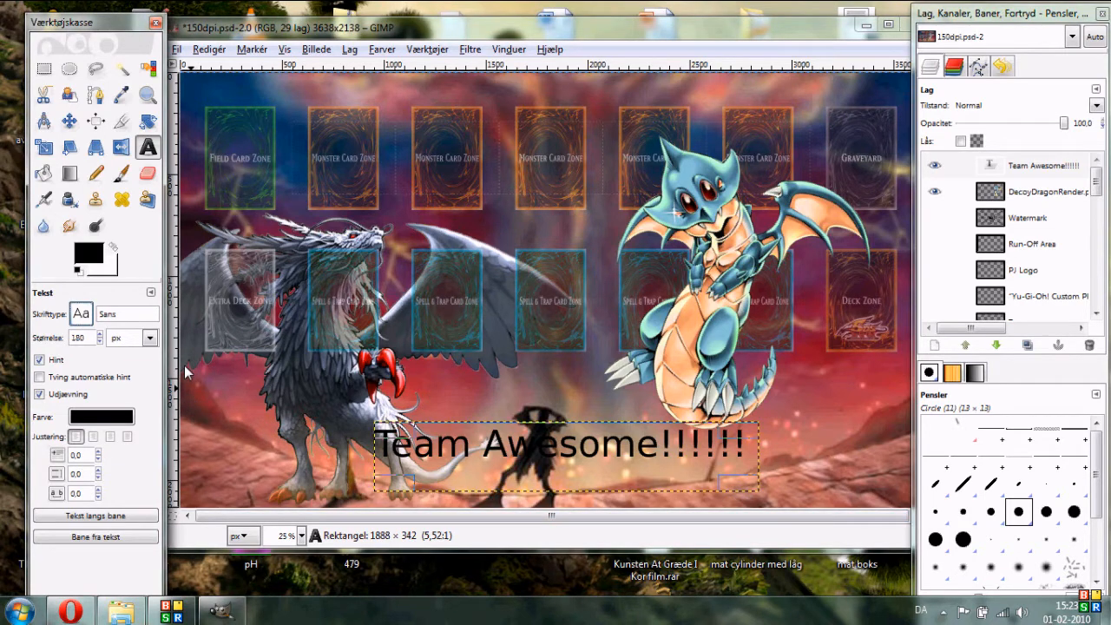
- Change the text font to Miriam and shrink the text box to fit
{"action": "left_click", "coordinate": [148, 312]}
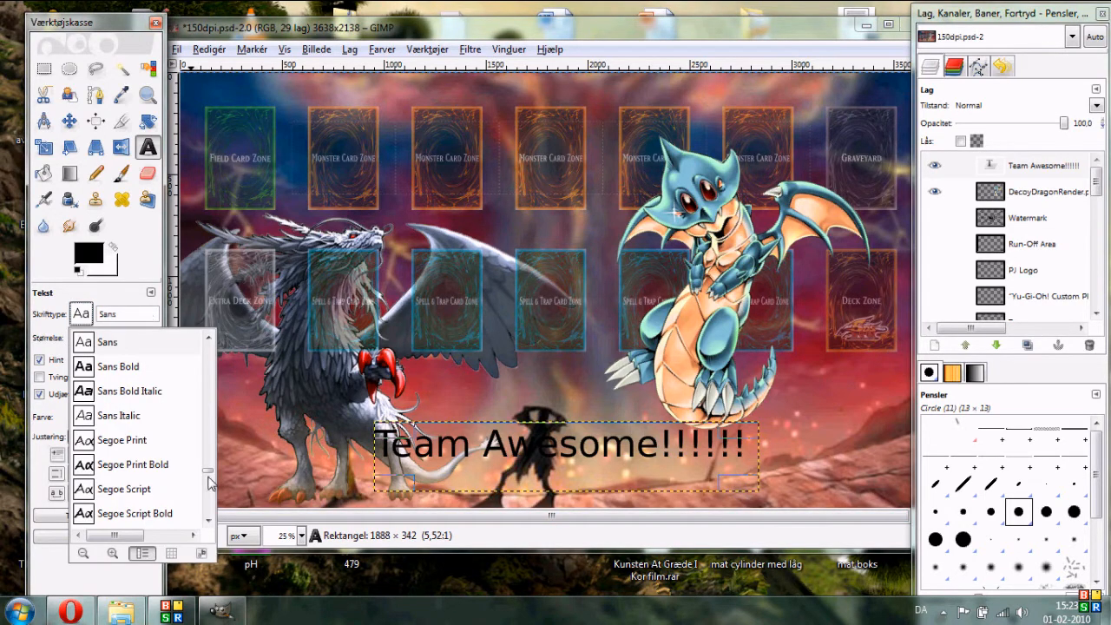
{"action": "scroll", "coordinate": [208, 482], "scroll_direction": "down", "scroll_amount": 5}
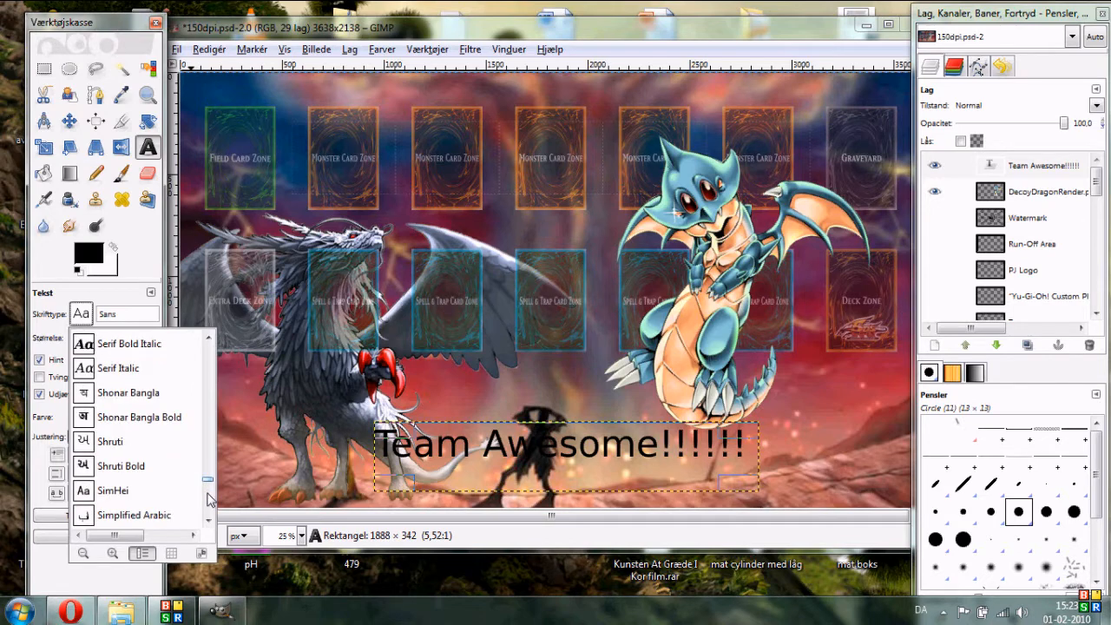
{"action": "scroll", "coordinate": [208, 508], "scroll_direction": "down", "scroll_amount": 5}
{"action": "left_click_drag", "start_coordinate": [206, 502], "coordinate": [207, 495]}
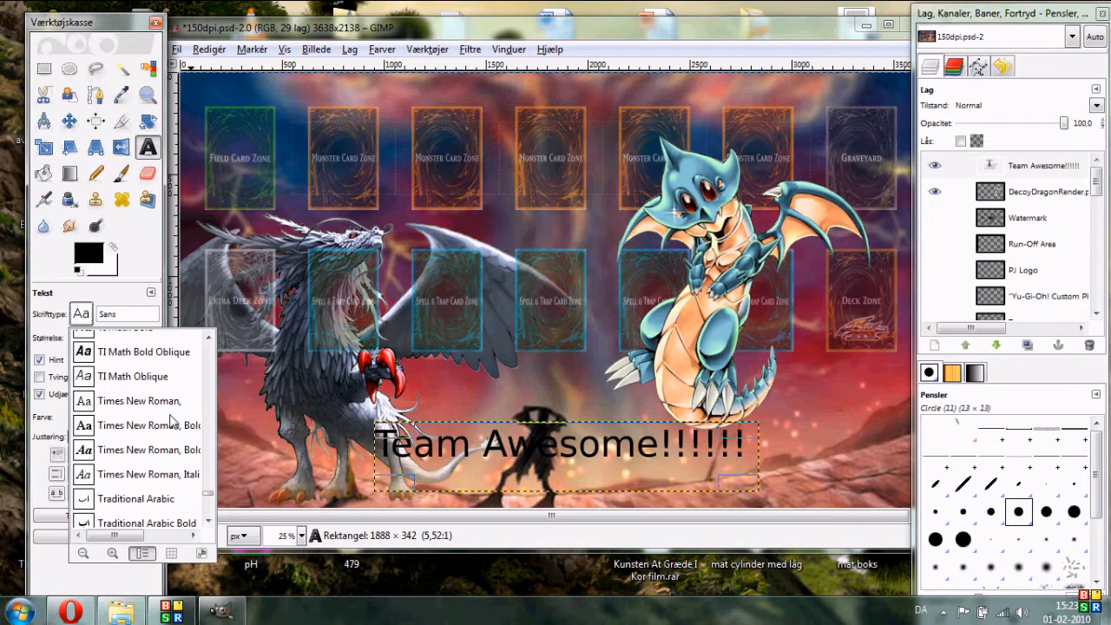
{"action": "left_click_drag", "start_coordinate": [208, 496], "coordinate": [211, 451]}
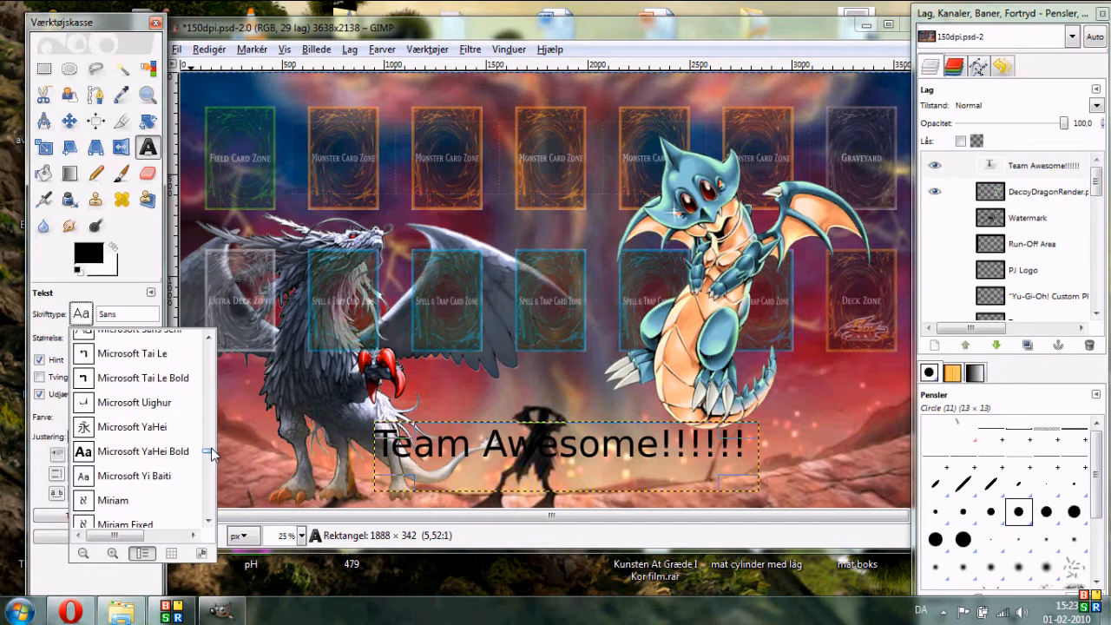
{"action": "left_click", "coordinate": [114, 494]}
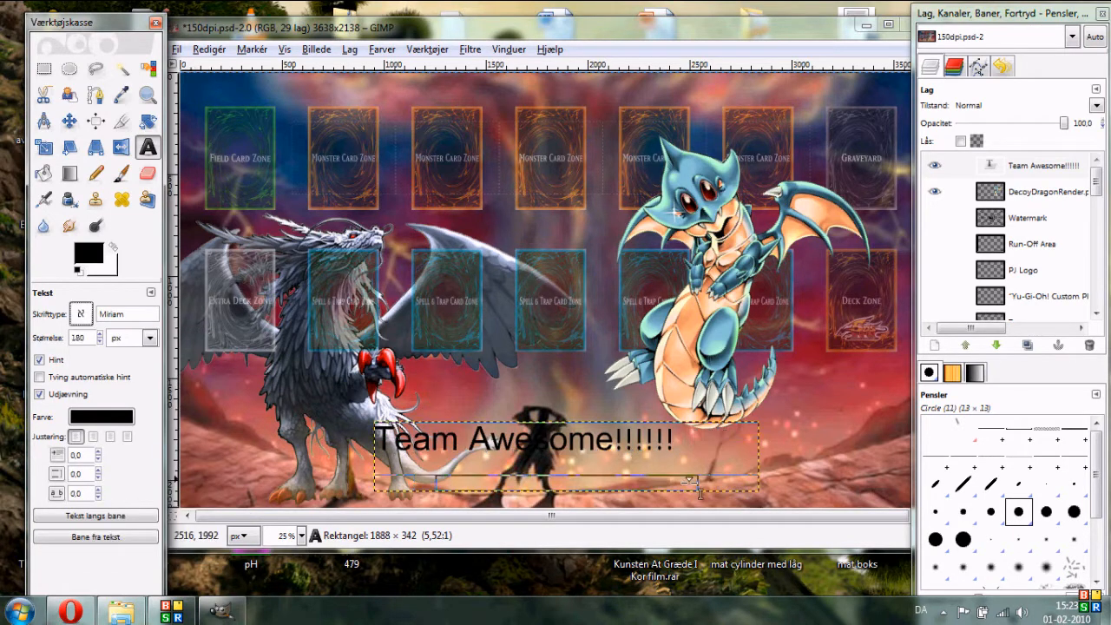
{"action": "left_click", "coordinate": [745, 493]}
{"action": "left_click", "coordinate": [597, 407]}
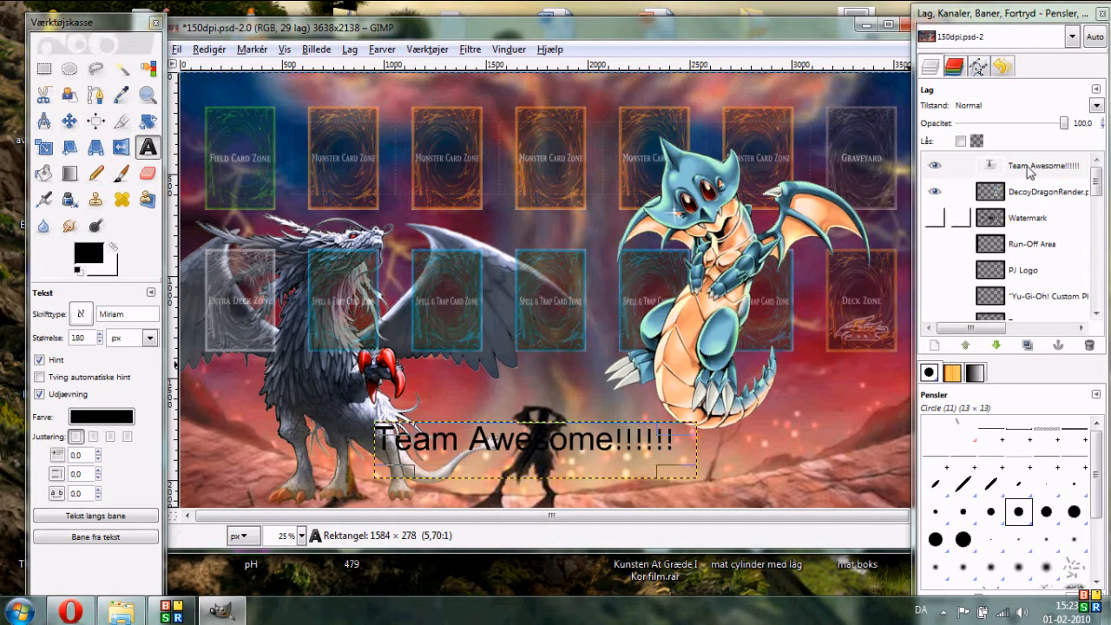
- Hide the Team Awesome text layer and the card zone image layers, leaving the plain zone fills and outlines visible
{"action": "left_click", "coordinate": [936, 165]}
{"action": "left_click_drag", "start_coordinate": [1101, 187], "coordinate": [1097, 286]}
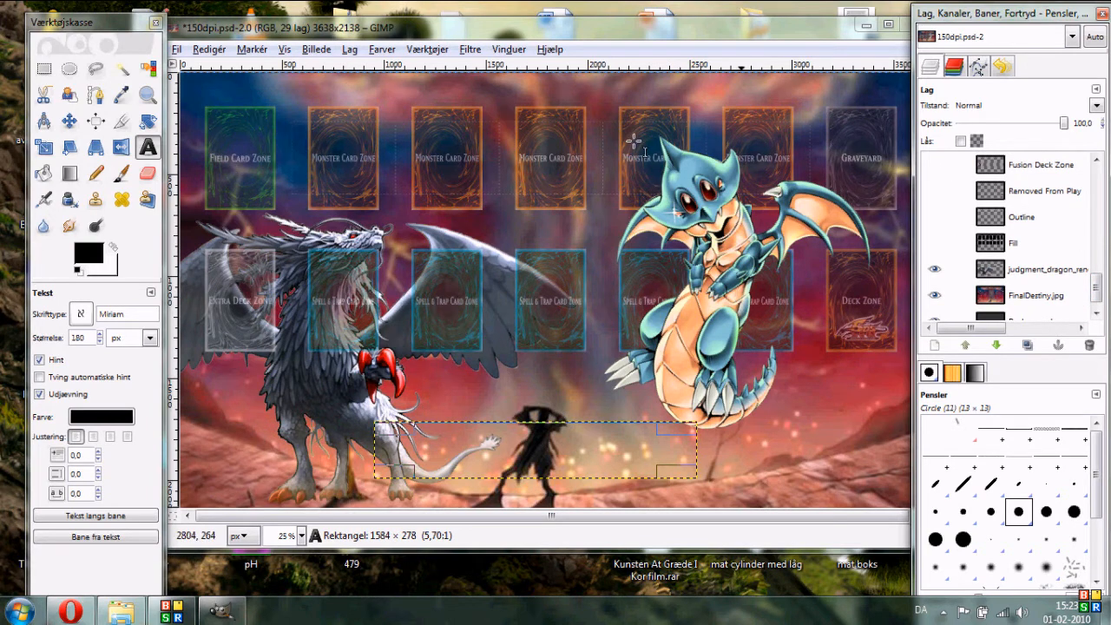
{"action": "left_click", "coordinate": [934, 243]}
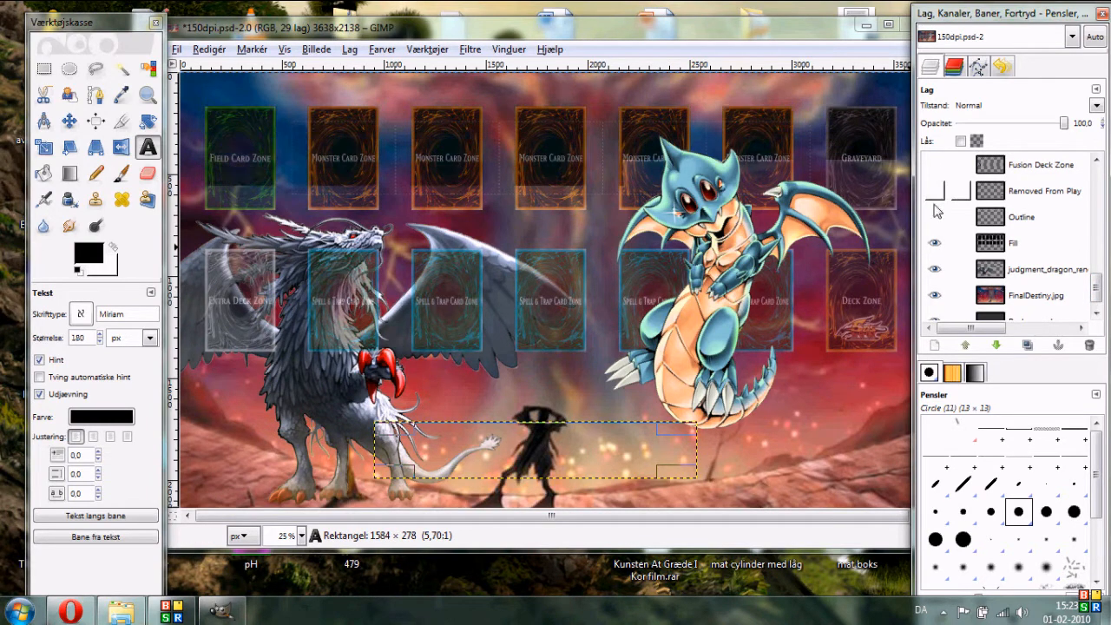
{"action": "left_click", "coordinate": [934, 196]}
{"action": "left_click_drag", "start_coordinate": [1098, 287], "coordinate": [1098, 238]}
{"action": "left_click", "coordinate": [936, 214]}
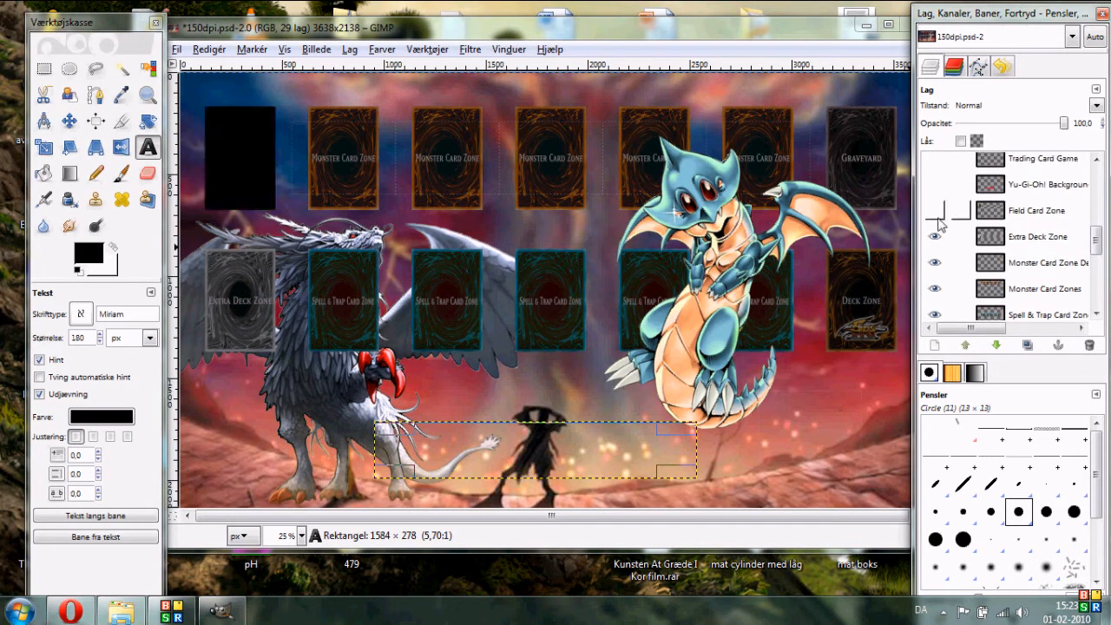
{"action": "left_click", "coordinate": [934, 236]}
{"action": "scroll", "coordinate": [936, 252], "scroll_direction": "down", "scroll_amount": 3}
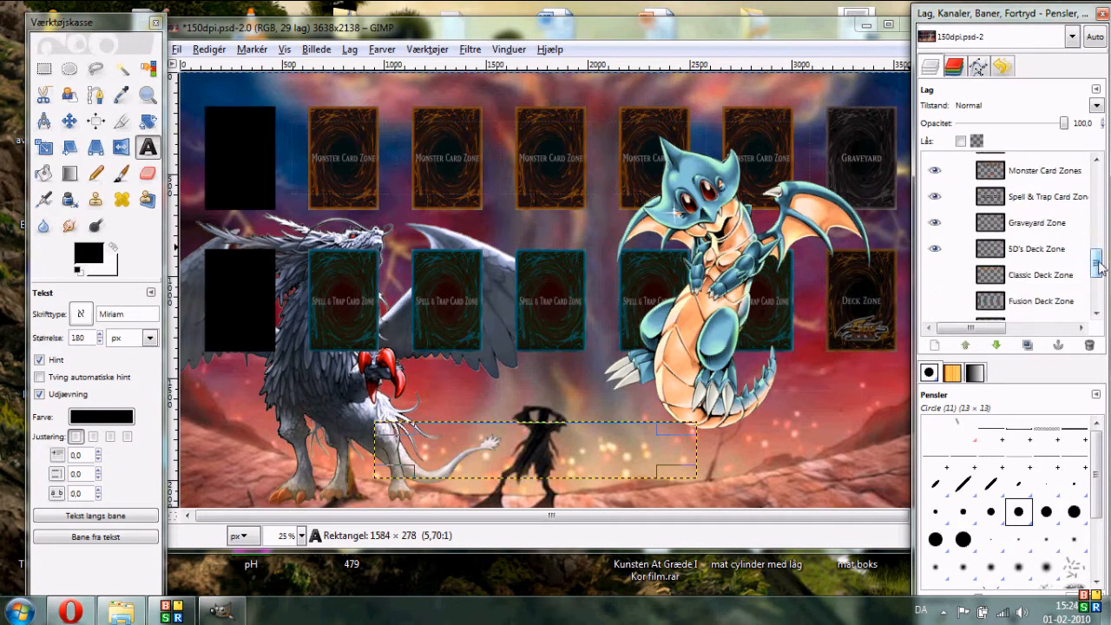
{"action": "left_click", "coordinate": [933, 176]}
{"action": "left_click", "coordinate": [935, 198]}
{"action": "left_click", "coordinate": [934, 223]}
{"action": "left_click", "coordinate": [934, 248]}
{"action": "left_click_drag", "start_coordinate": [1097, 263], "coordinate": [1097, 290]}
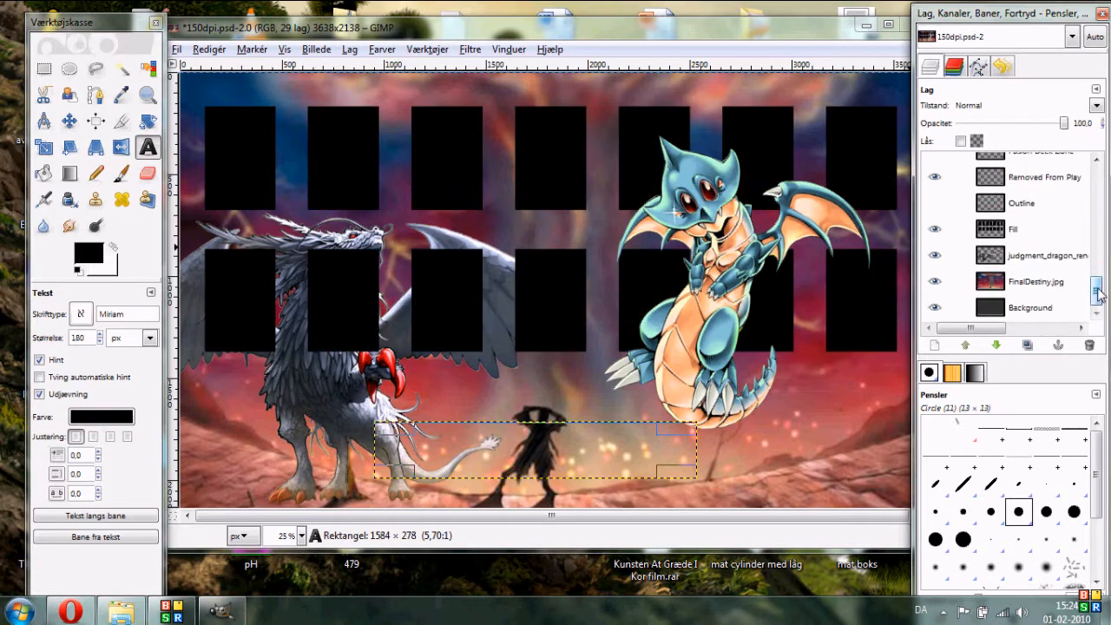
{"action": "left_click", "coordinate": [935, 205]}
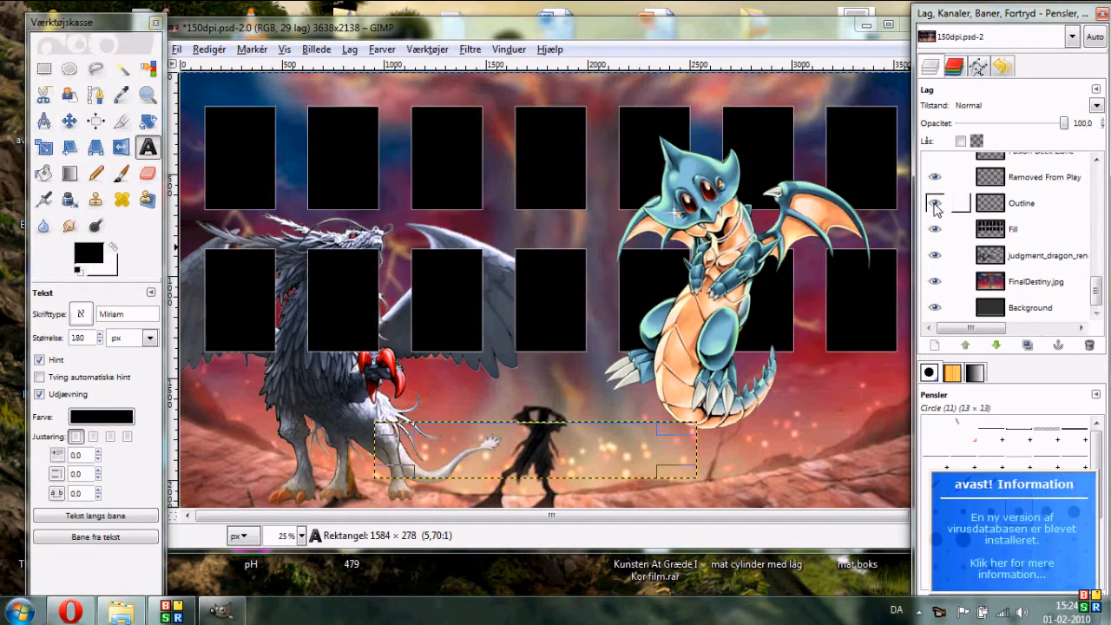
{"action": "left_click", "coordinate": [173, 616]}
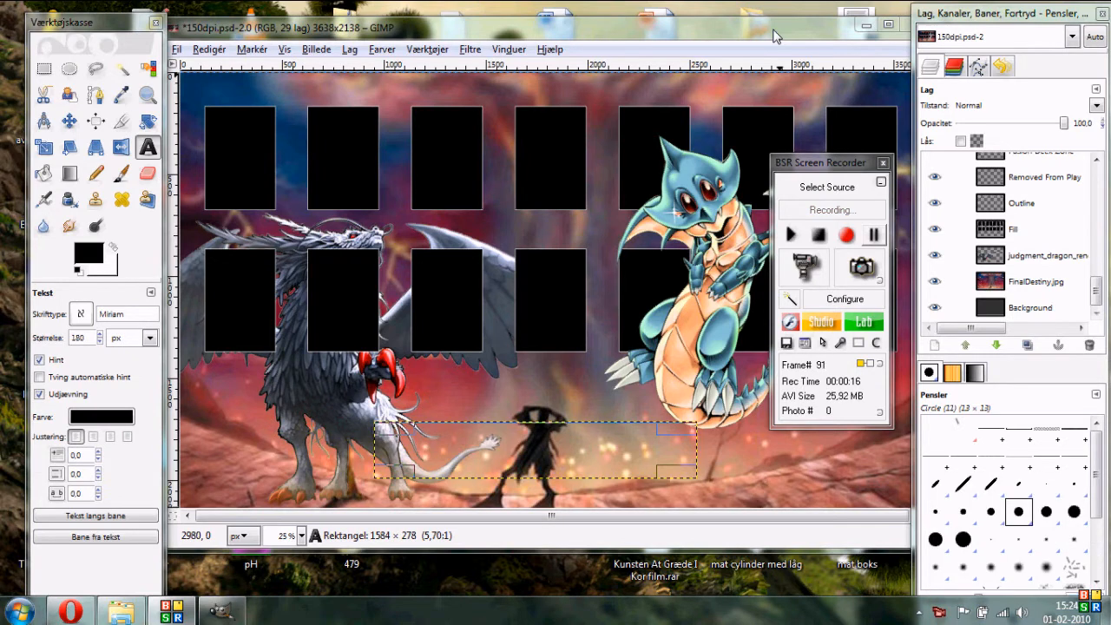
{"action": "left_click", "coordinate": [775, 36]}
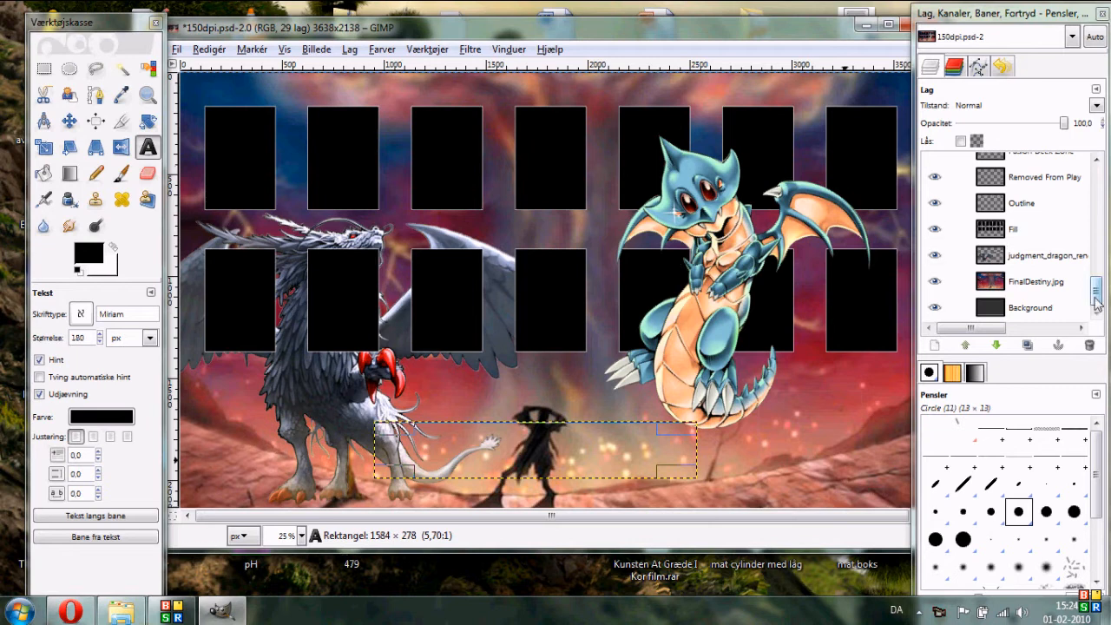
- Set the Fill layer's opacity to 70
{"action": "scroll", "coordinate": [1097, 300], "scroll_direction": "up", "scroll_amount": 1}
{"action": "left_click", "coordinate": [1048, 240]}
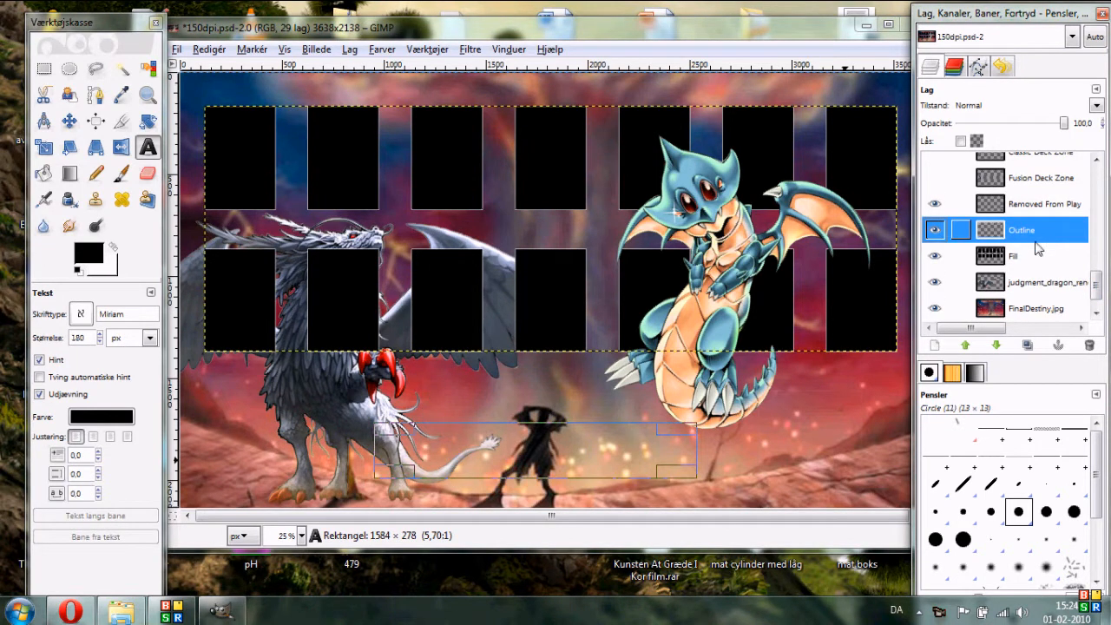
{"action": "left_click", "coordinate": [1032, 256]}
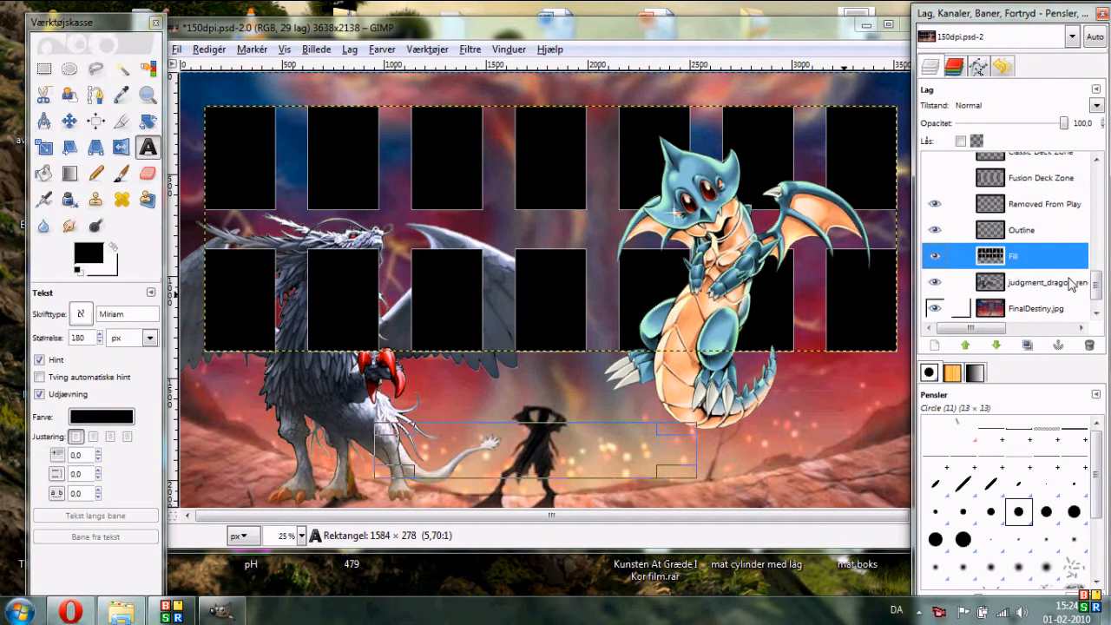
{"action": "double_click", "coordinate": [1076, 123]}
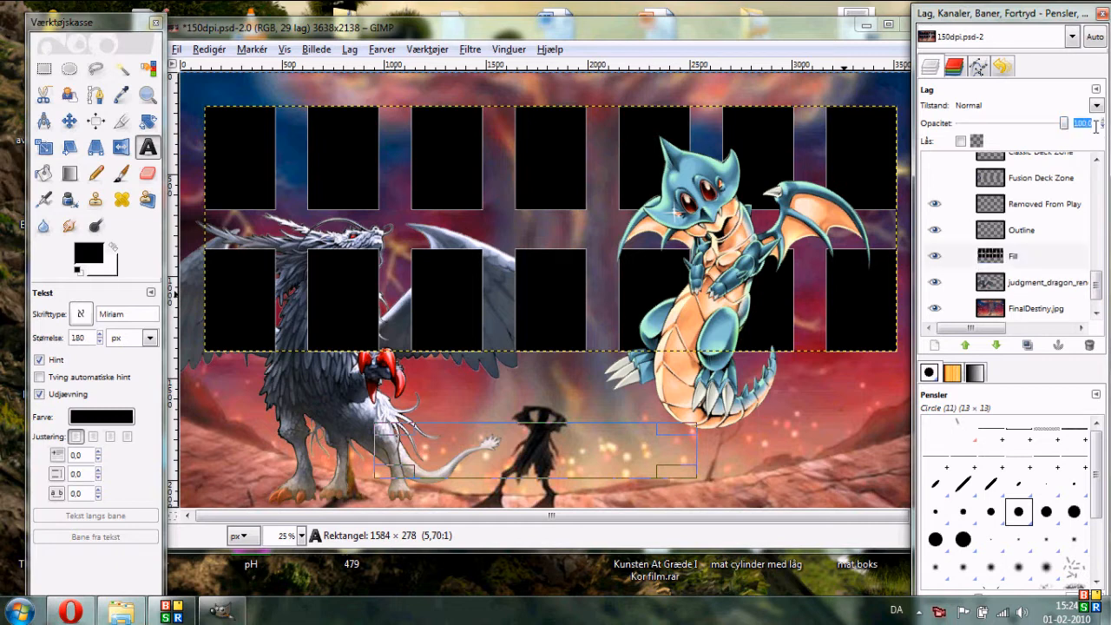
- Hide the Removed From Play layer and toggle the Outline and Fill layers off and back on to compare
{"action": "left_click", "coordinate": [1032, 204]}
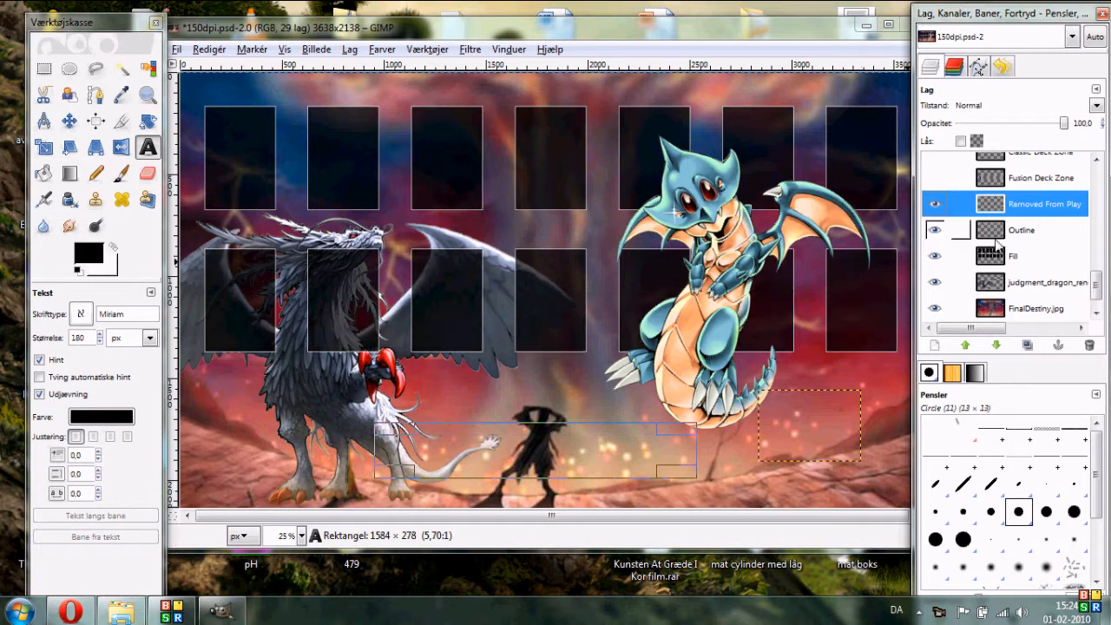
{"action": "left_click", "coordinate": [933, 204]}
{"action": "left_click", "coordinate": [935, 230]}
{"action": "left_click", "coordinate": [934, 256]}
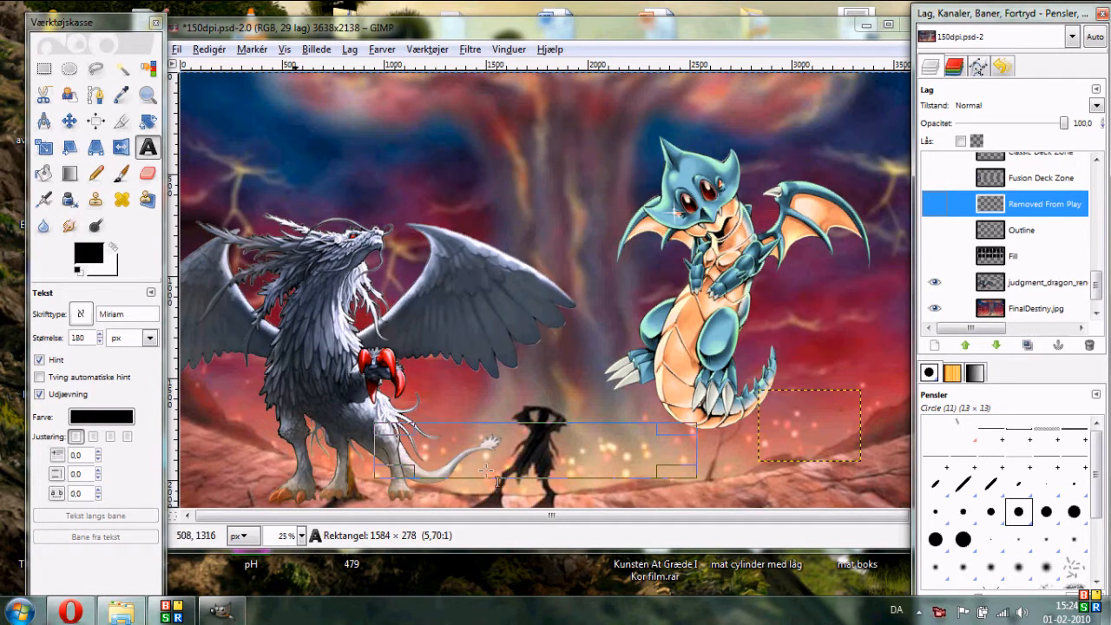
{"action": "left_click", "coordinate": [935, 230]}
{"action": "left_click", "coordinate": [935, 256]}
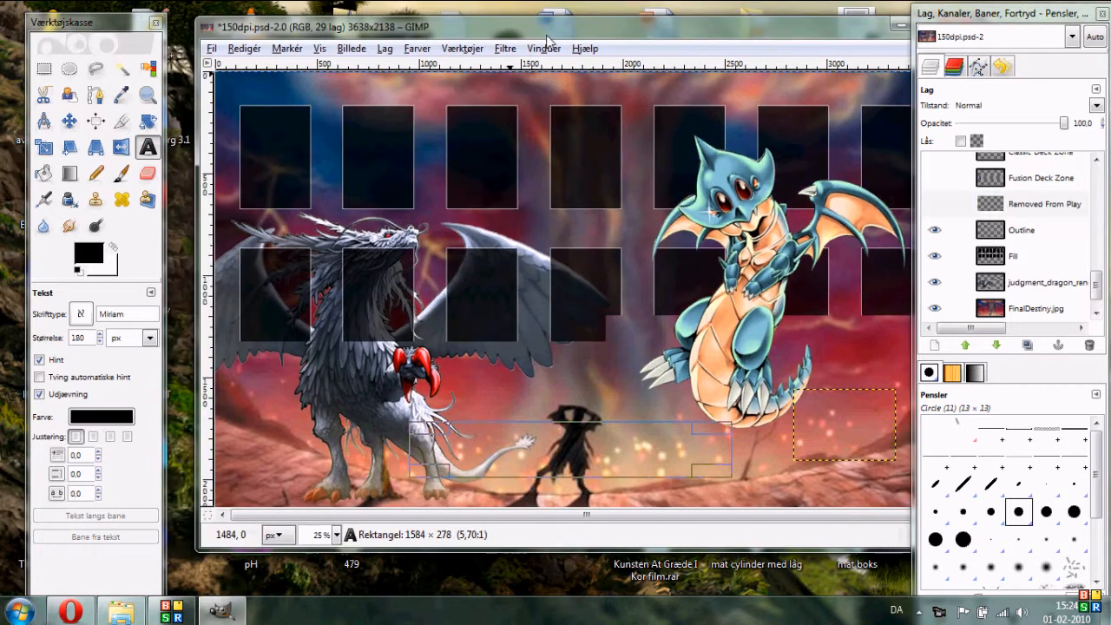
- Save the image on the desktop as dragonmat.xcf in GIMP XCF format
{"action": "left_click_drag", "start_coordinate": [514, 38], "coordinate": [548, 38]}
{"action": "left_click_drag", "start_coordinate": [362, 33], "coordinate": [313, 33]}
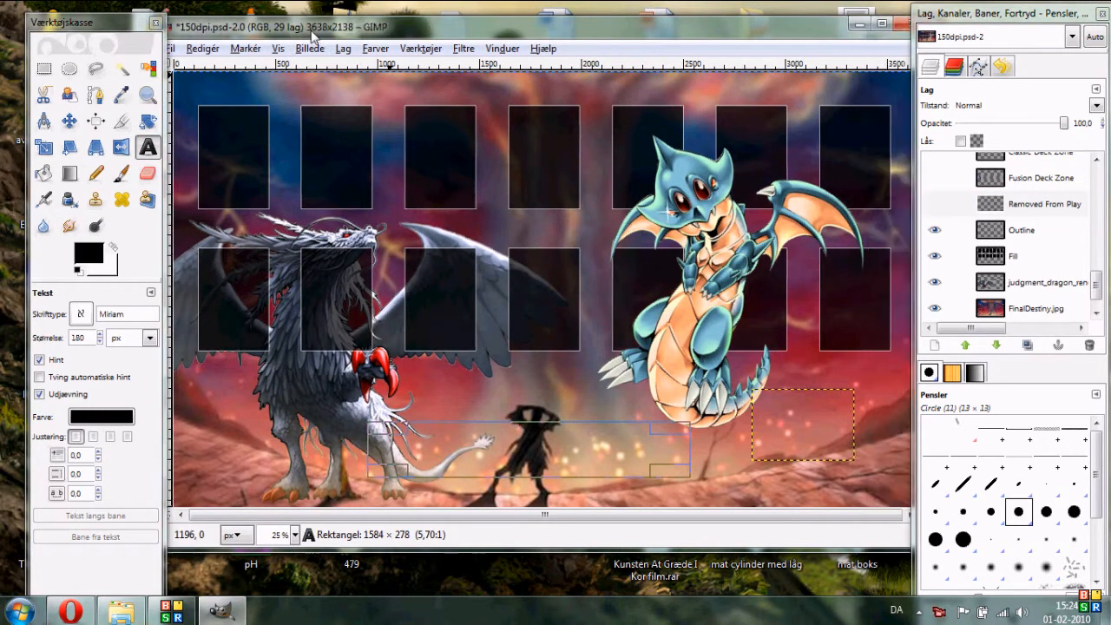
{"action": "left_click_drag", "start_coordinate": [209, 38], "coordinate": [235, 44]}
{"action": "left_click", "coordinate": [208, 54]}
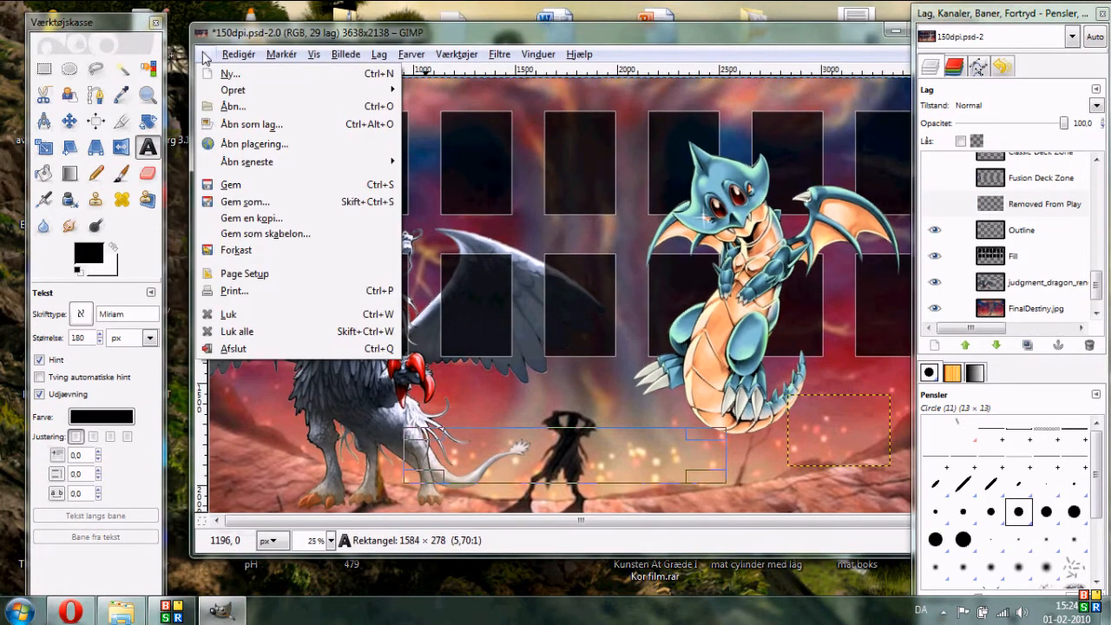
{"action": "left_click", "coordinate": [253, 219]}
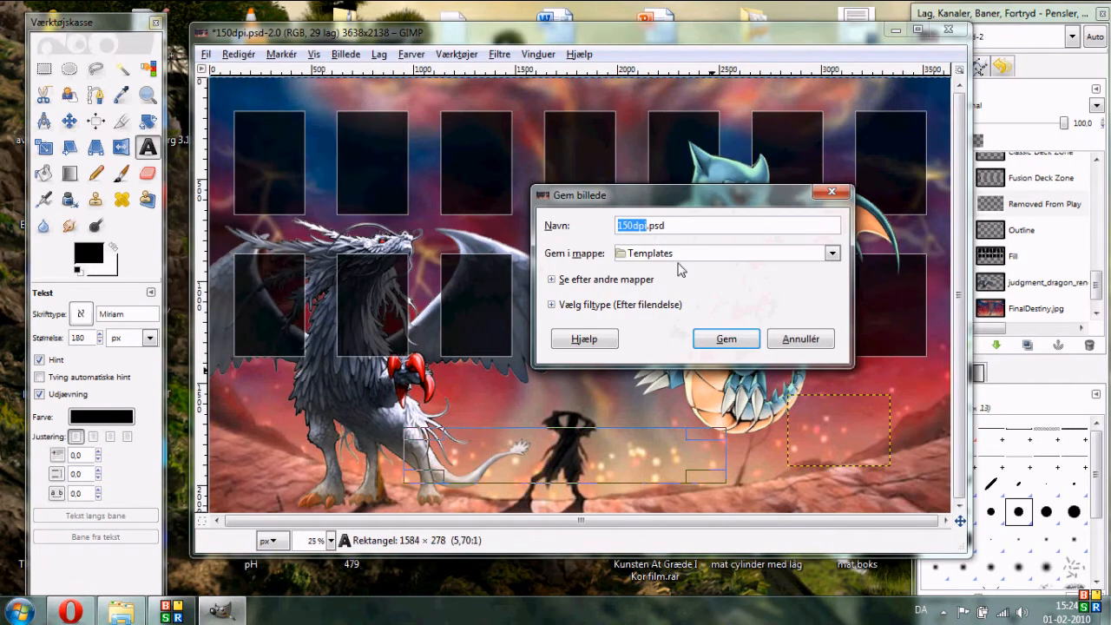
{"action": "left_click", "coordinate": [552, 305]}
{"action": "left_click", "coordinate": [618, 362]}
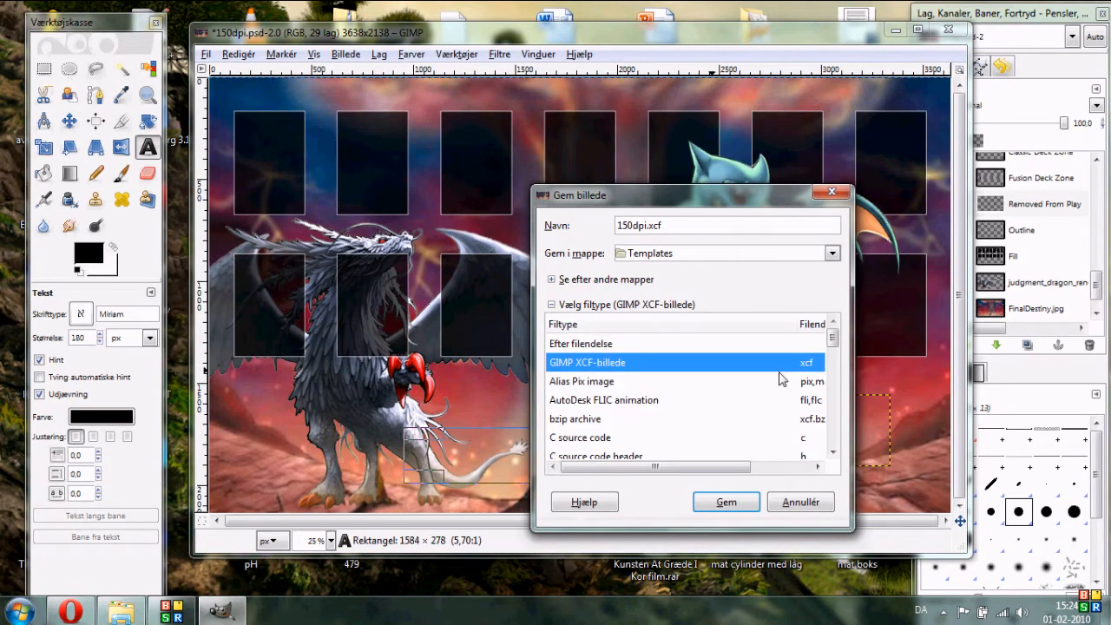
{"action": "left_click", "coordinate": [654, 248]}
{"action": "left_click", "coordinate": [646, 243]}
{"action": "left_click_drag", "start_coordinate": [646, 225], "coordinate": [635, 226]}
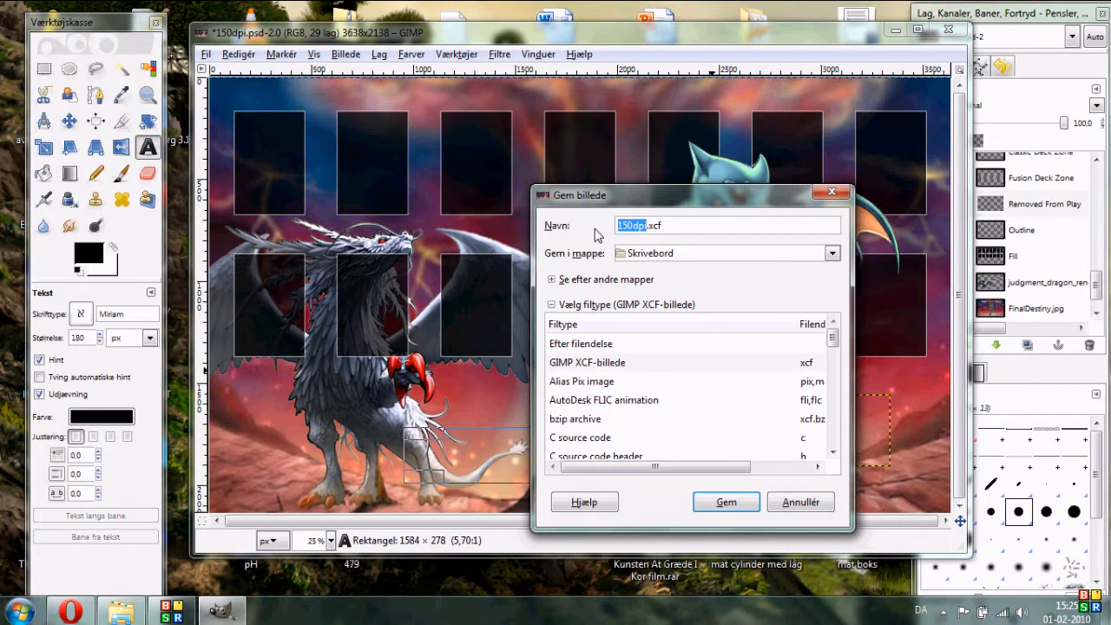
{"action": "type", "text": "dra"}
{"action": "left_click", "coordinate": [728, 503]}
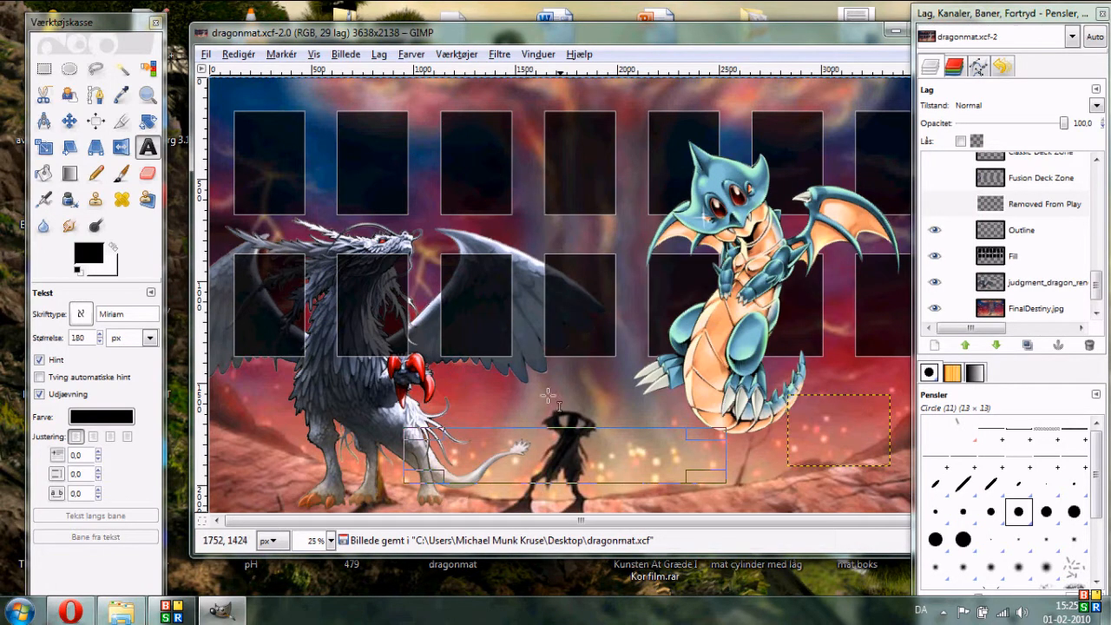
- Save a JPEG version as dragonmat.jpg on the desktop, exporting it with quality 95
{"action": "left_click", "coordinate": [207, 55]}
{"action": "left_click", "coordinate": [277, 202]}
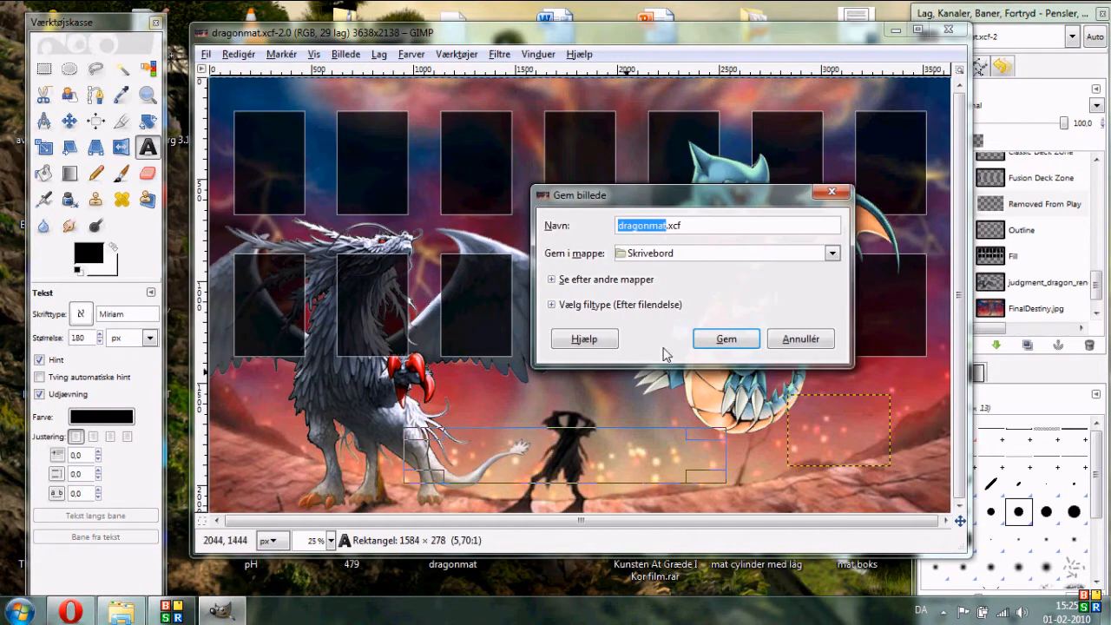
{"action": "left_click", "coordinate": [551, 305]}
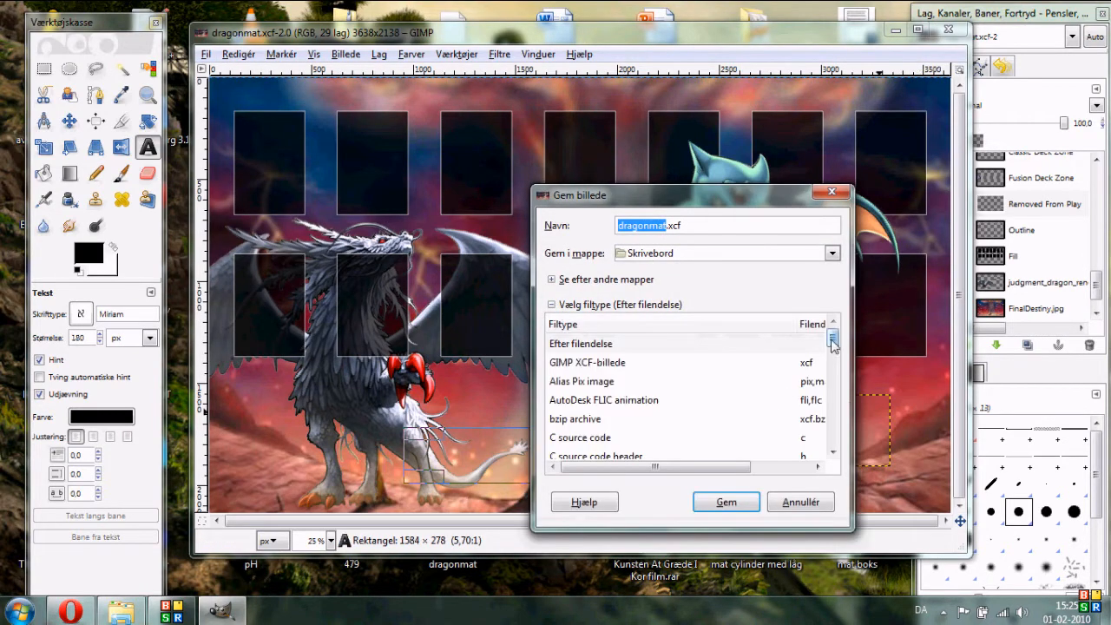
{"action": "scroll", "coordinate": [829, 368], "scroll_direction": "down", "scroll_amount": 5}
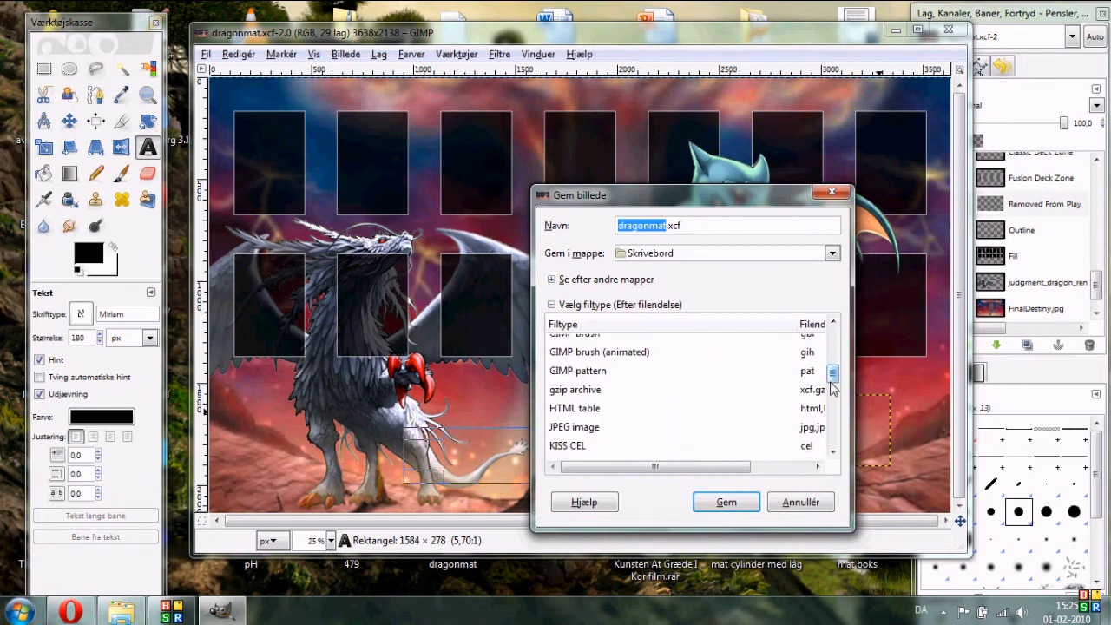
{"action": "scroll", "coordinate": [831, 382], "scroll_direction": "down", "scroll_amount": 1}
{"action": "left_click", "coordinate": [781, 382]}
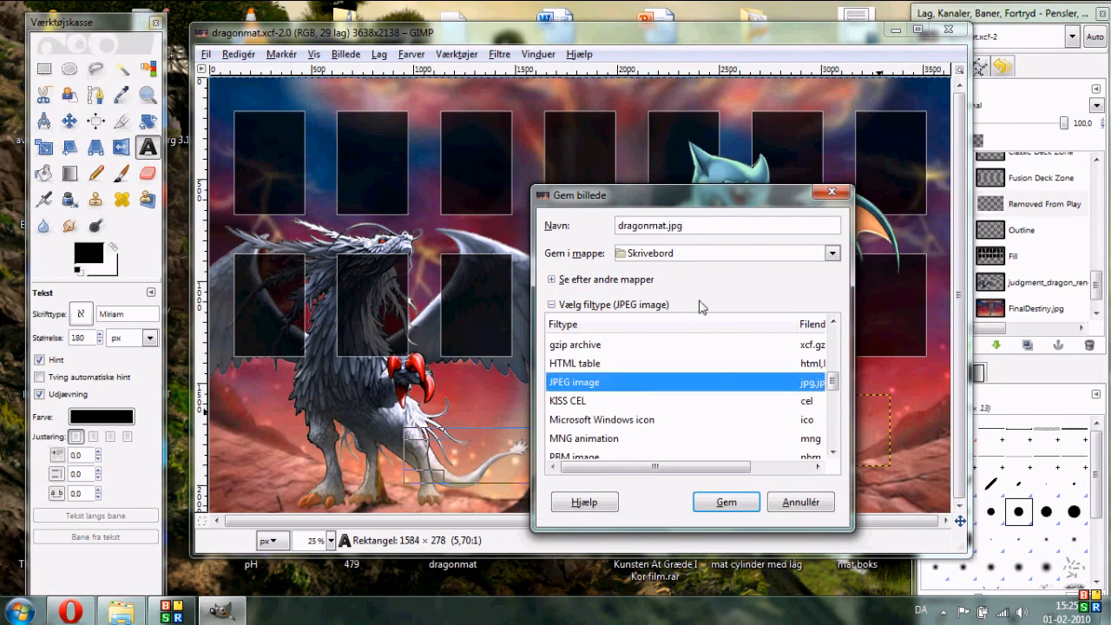
{"action": "left_click", "coordinate": [722, 502]}
{"action": "left_click", "coordinate": [294, 236]}
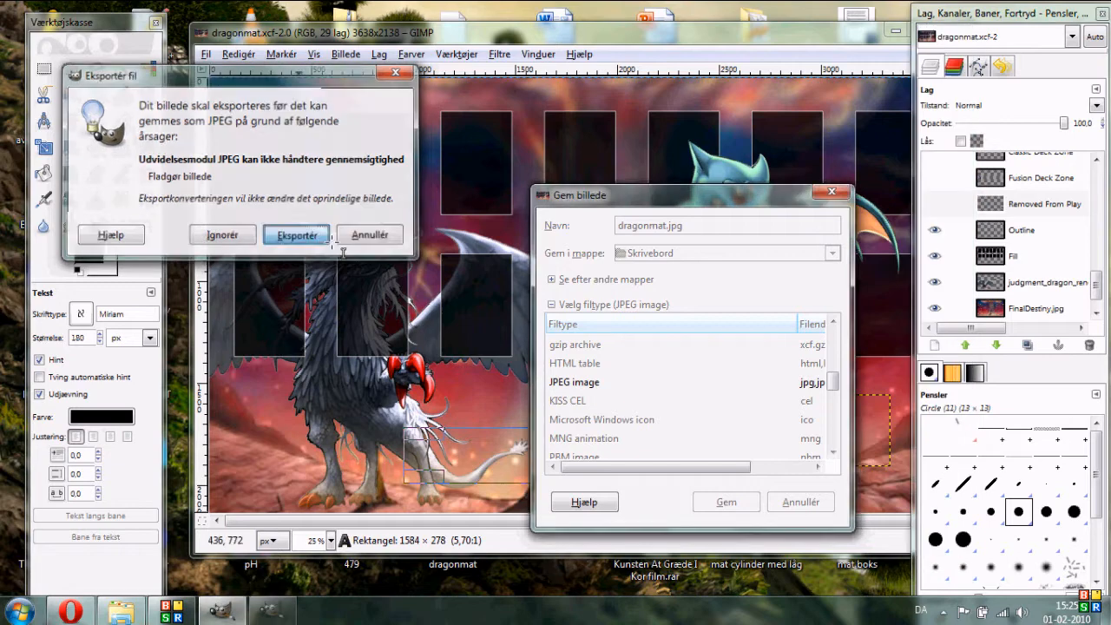
{"action": "left_click", "coordinate": [308, 124]}
{"action": "left_click", "coordinate": [308, 124]}
{"action": "left_click", "coordinate": [308, 124]}
{"action": "left_click", "coordinate": [308, 124]}
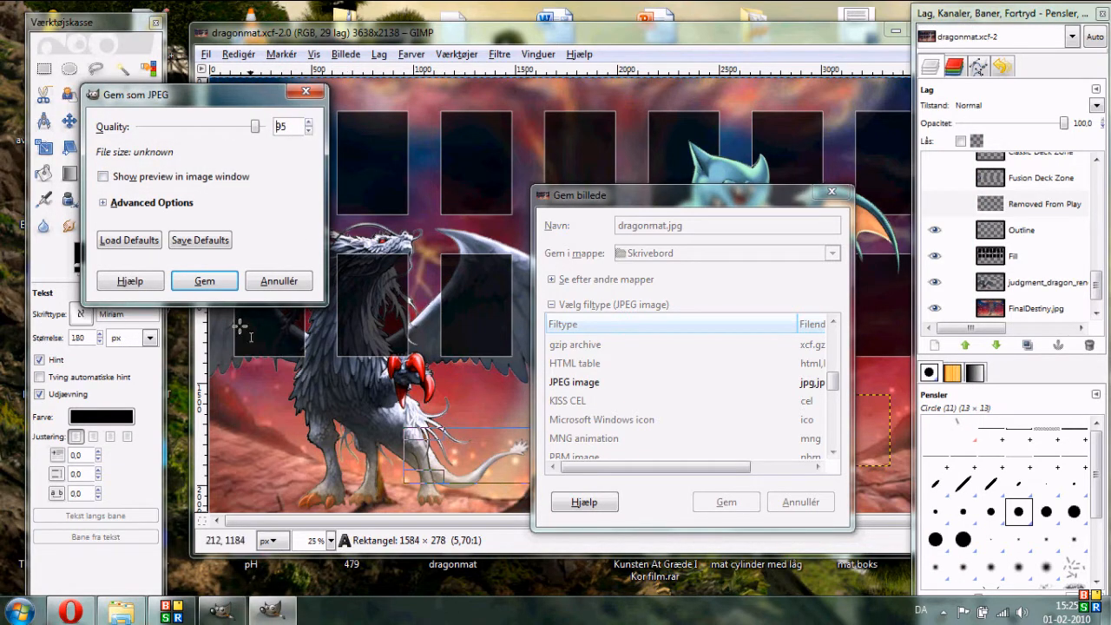
{"action": "left_click", "coordinate": [202, 281]}
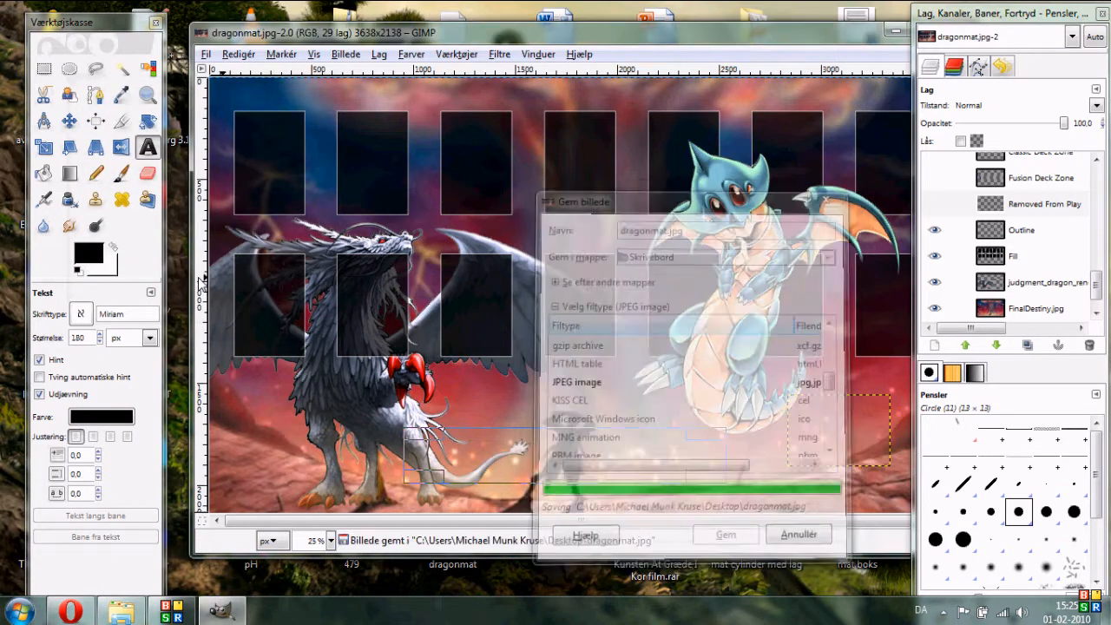
- Close the GIMP image window
{"action": "left_click_drag", "start_coordinate": [756, 36], "coordinate": [651, 40]}
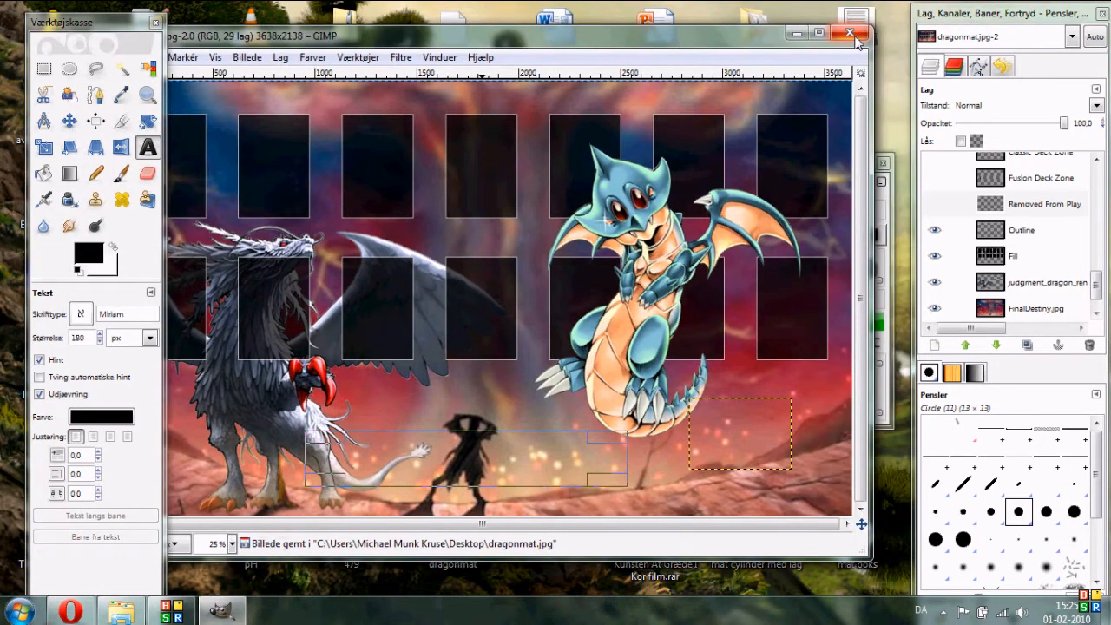
{"action": "left_click", "coordinate": [849, 35]}
{"action": "left_click", "coordinate": [482, 33]}
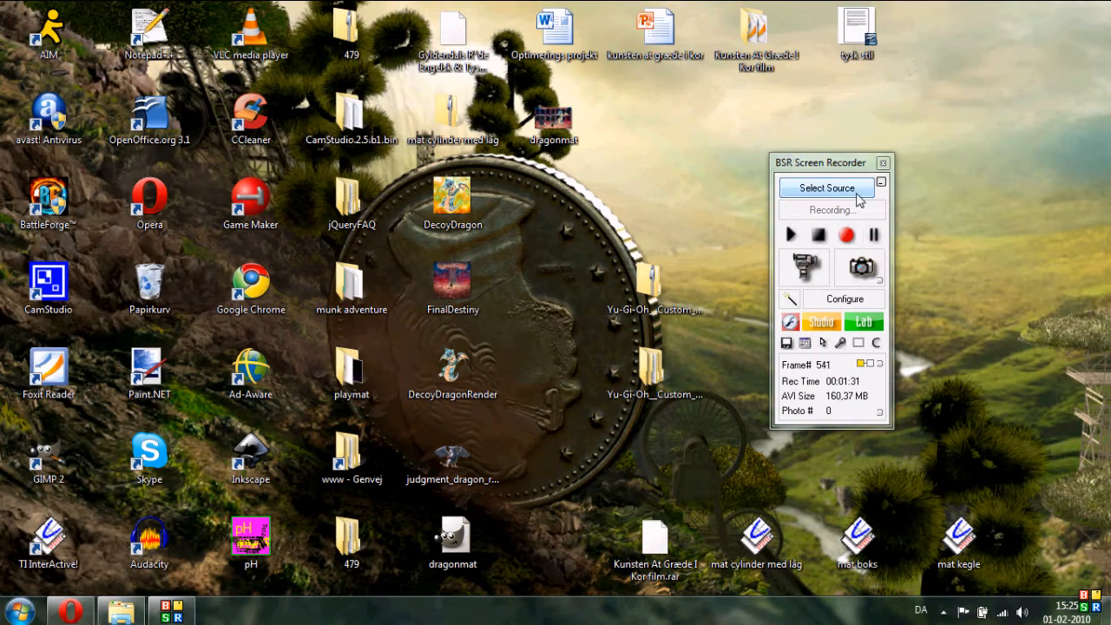
{"action": "left_click", "coordinate": [881, 182]}
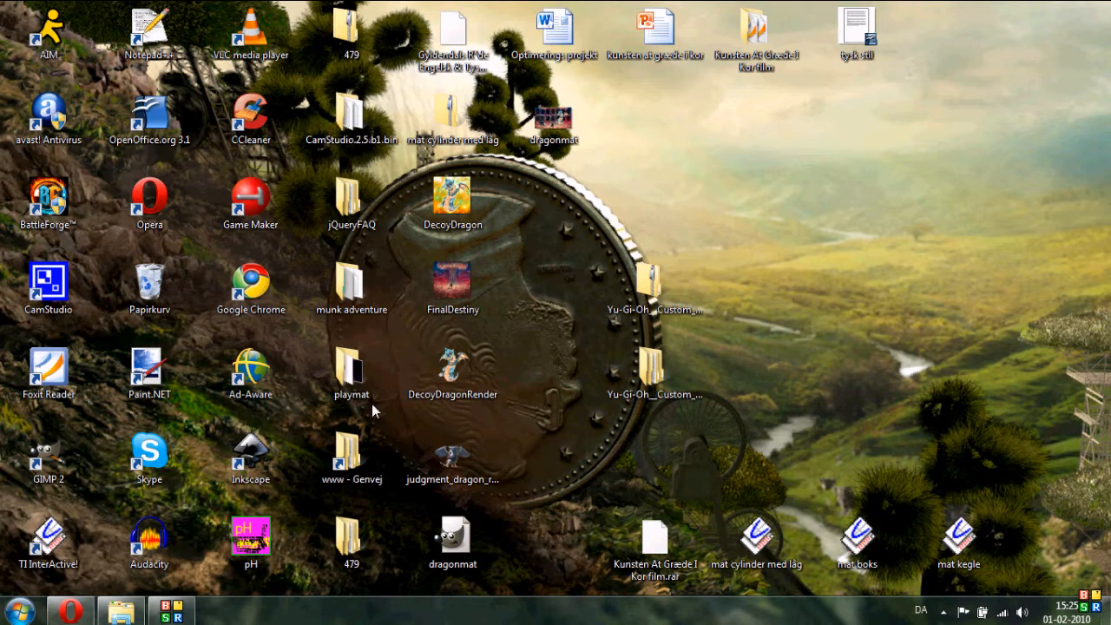
{"action": "left_click", "coordinate": [172, 611]}
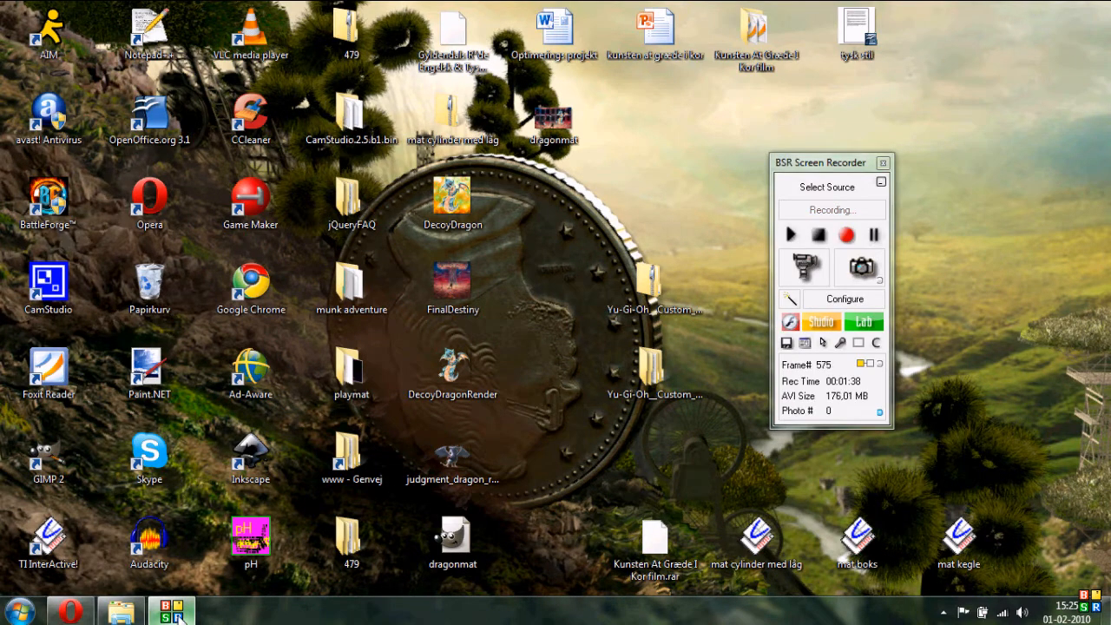
{"action": "left_click", "coordinate": [881, 185]}
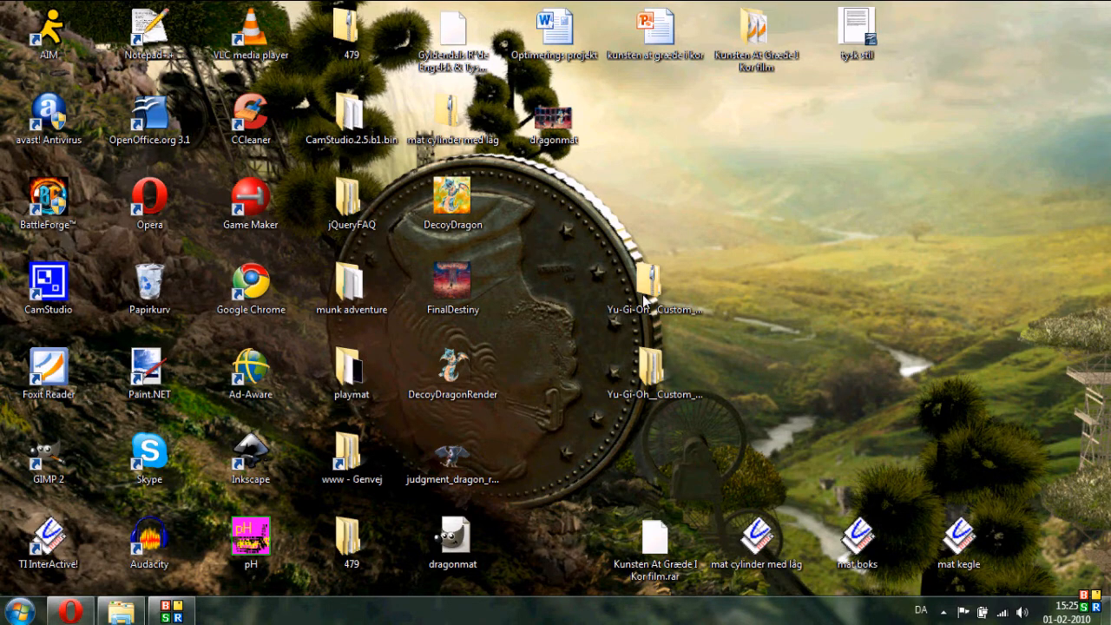
- Open dragonmat.jpg from the desktop in Windows Photo Viewer to check it, then close the viewer
{"action": "double_click", "coordinate": [544, 135]}
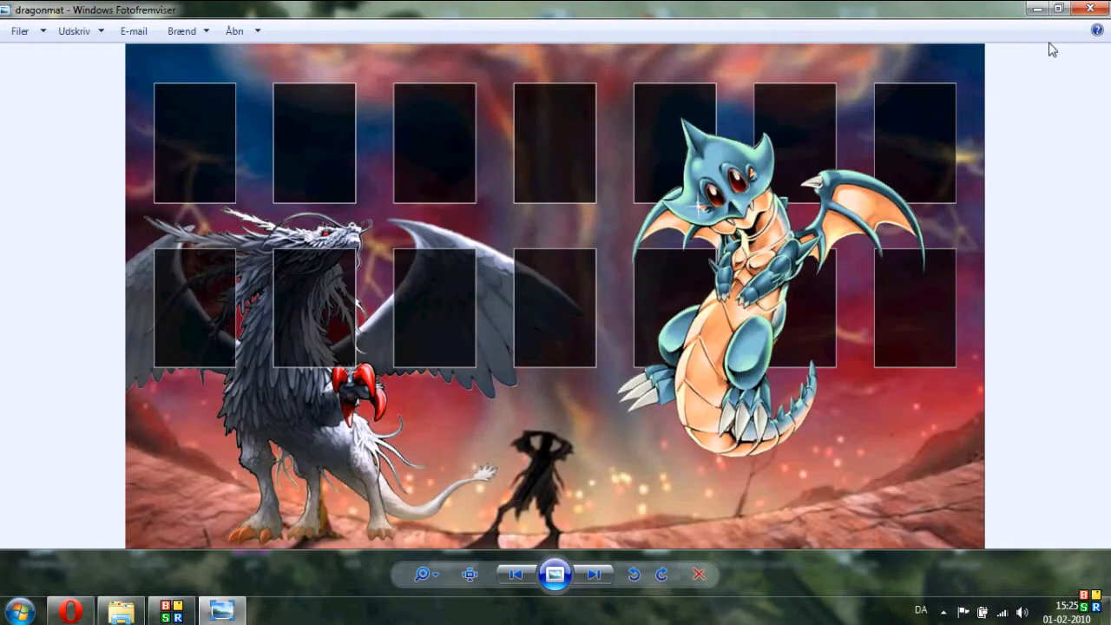
{"action": "left_click", "coordinate": [1090, 9]}
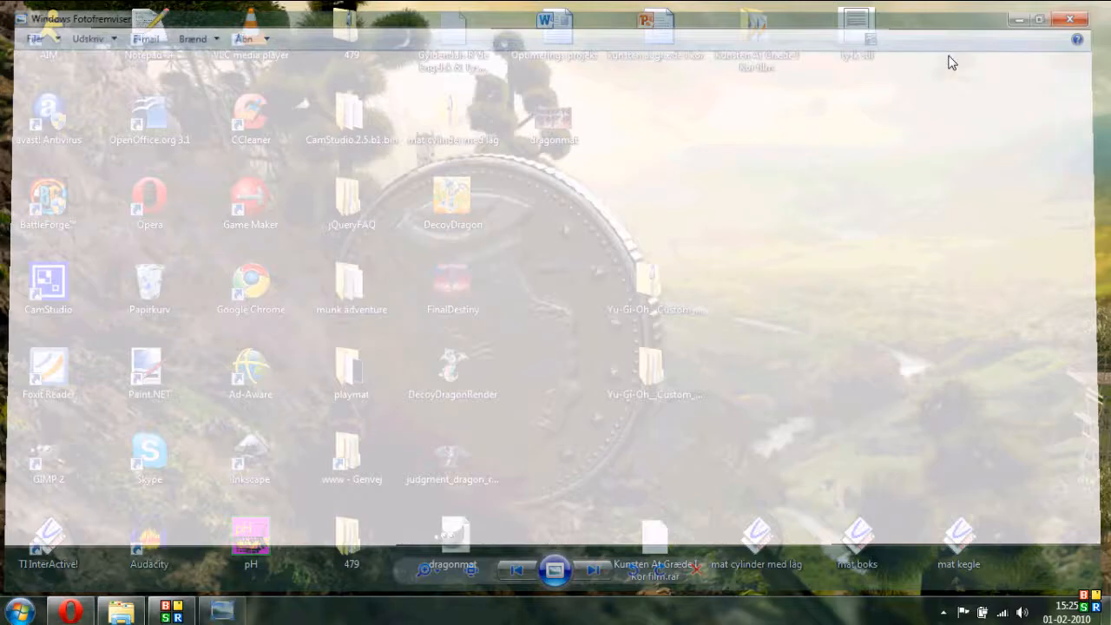
- Switch to Opera and scroll through the Custom Playmat Thread forum page
{"action": "left_click", "coordinate": [69, 611]}
{"action": "scroll", "coordinate": [701, 363], "scroll_direction": "down", "scroll_amount": 10}
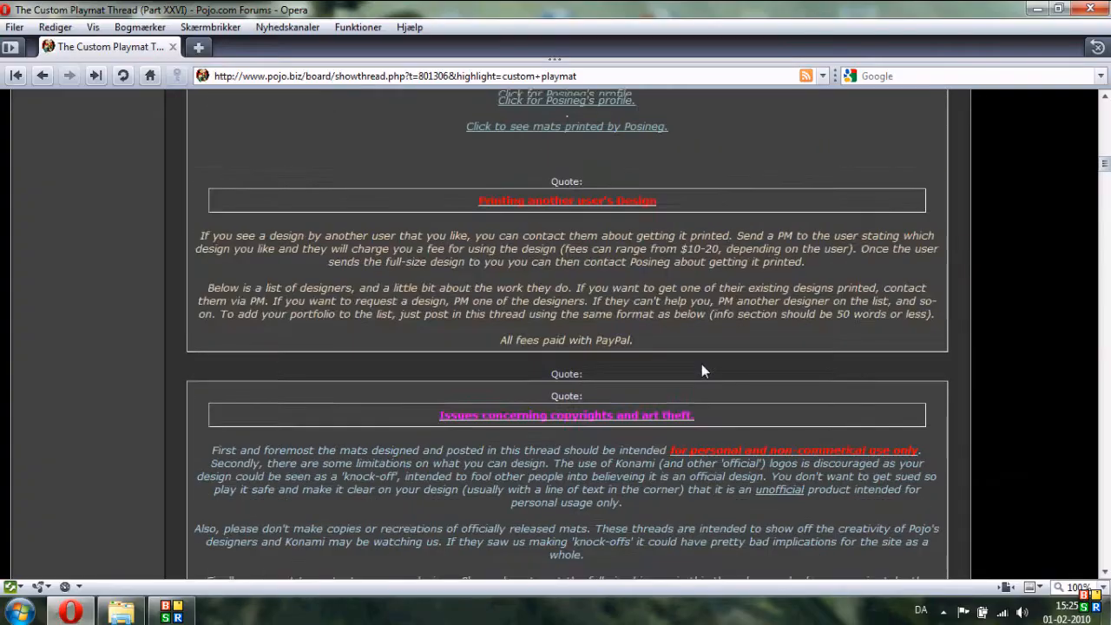
{"action": "scroll", "coordinate": [701, 367], "scroll_direction": "up", "scroll_amount": 3}
{"action": "left_click", "coordinate": [574, 413]}
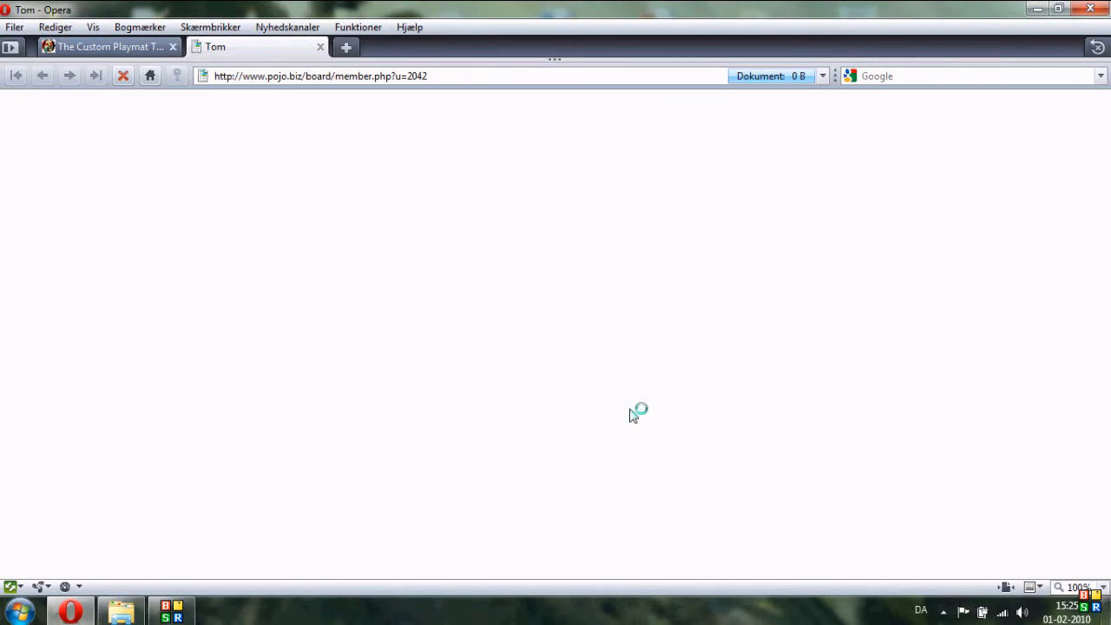
{"action": "scroll", "coordinate": [670, 311], "scroll_direction": "down", "scroll_amount": 5}
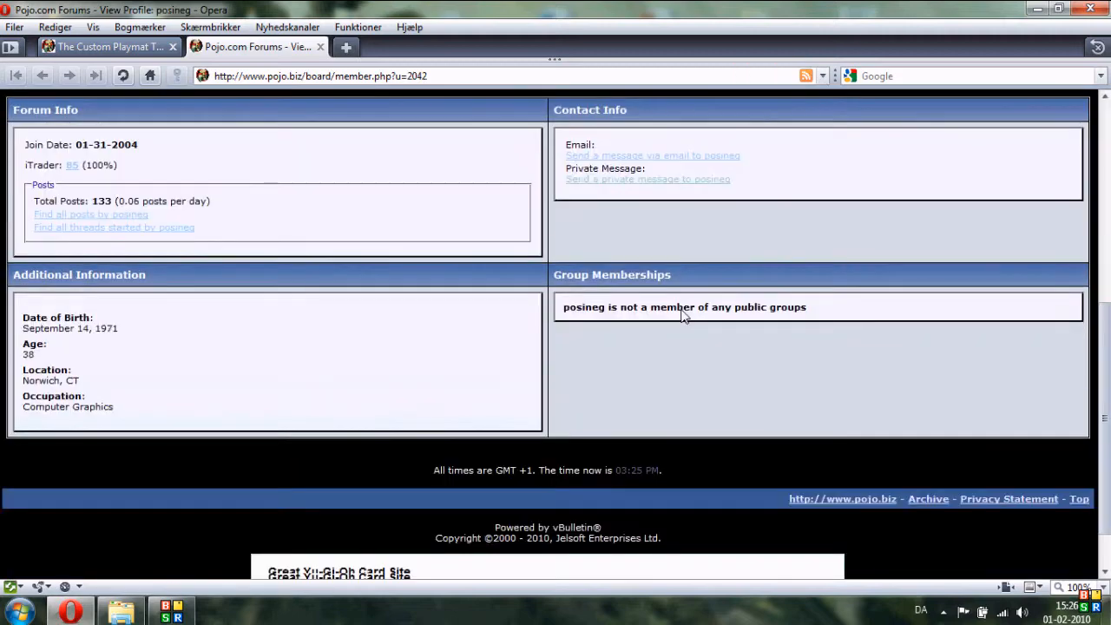
{"action": "scroll", "coordinate": [659, 320], "scroll_direction": "up", "scroll_amount": 2}
{"action": "left_click", "coordinate": [651, 318]}
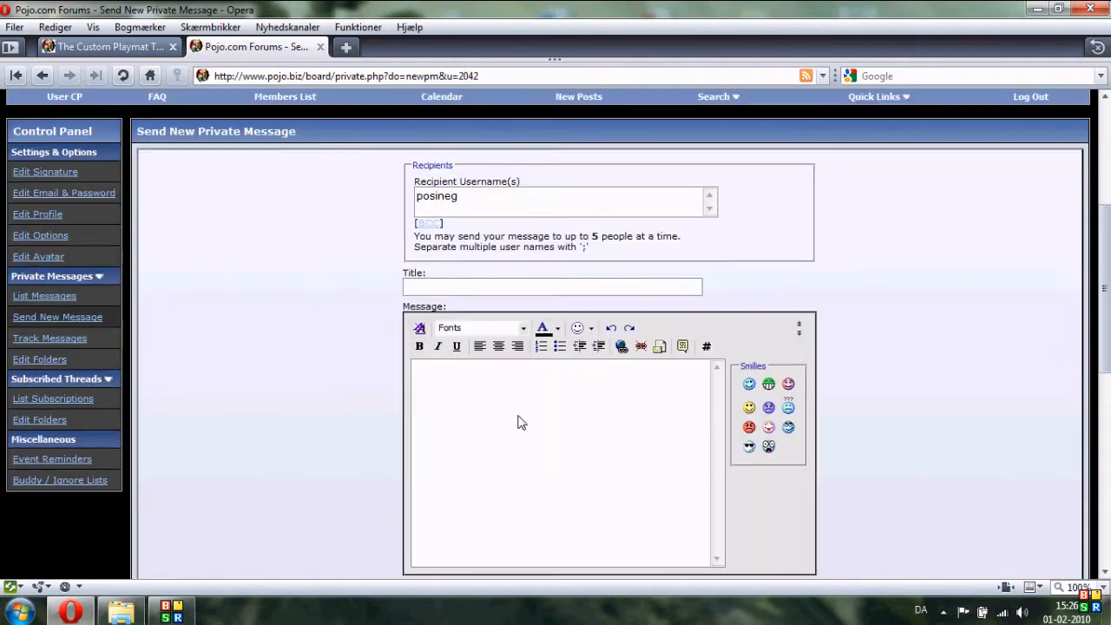
- Draft a sample message asking for the mat to be printed and shipped, then clear the message text
{"action": "left_click", "coordinate": [518, 410]}
{"action": "type", "text": "We"}
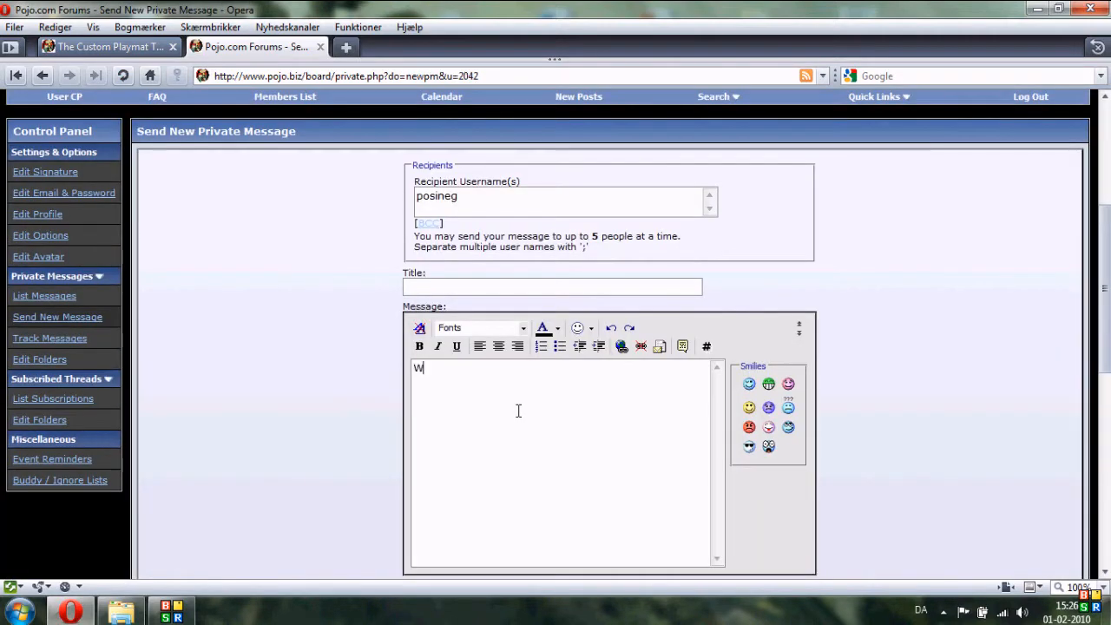
{"action": "key", "text": "BackSpace"}
{"action": "key", "text": "BackSpace"}
{"action": "type", "text": "I want this mat"}
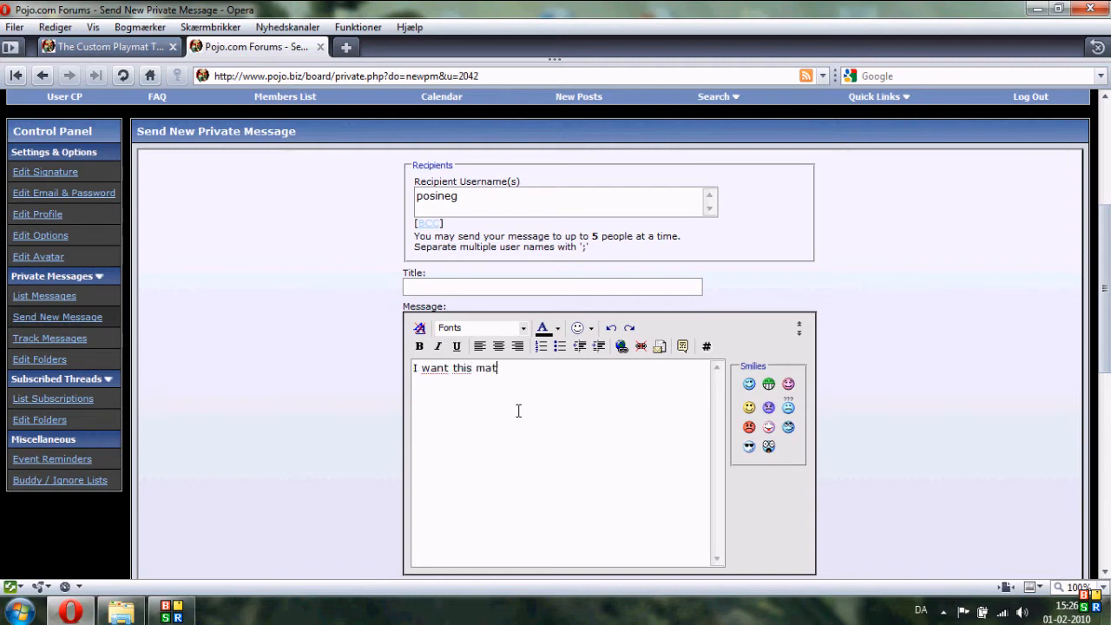
{"action": "type", "text": " printed and shipped to th"}
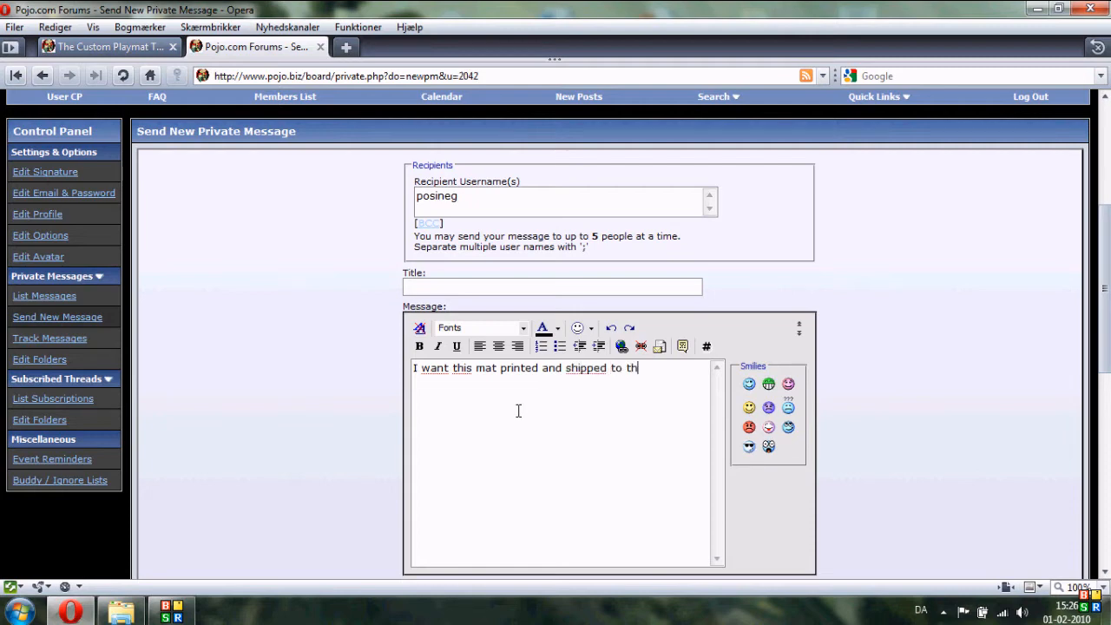
{"action": "type", "text": "is addresse and here "}
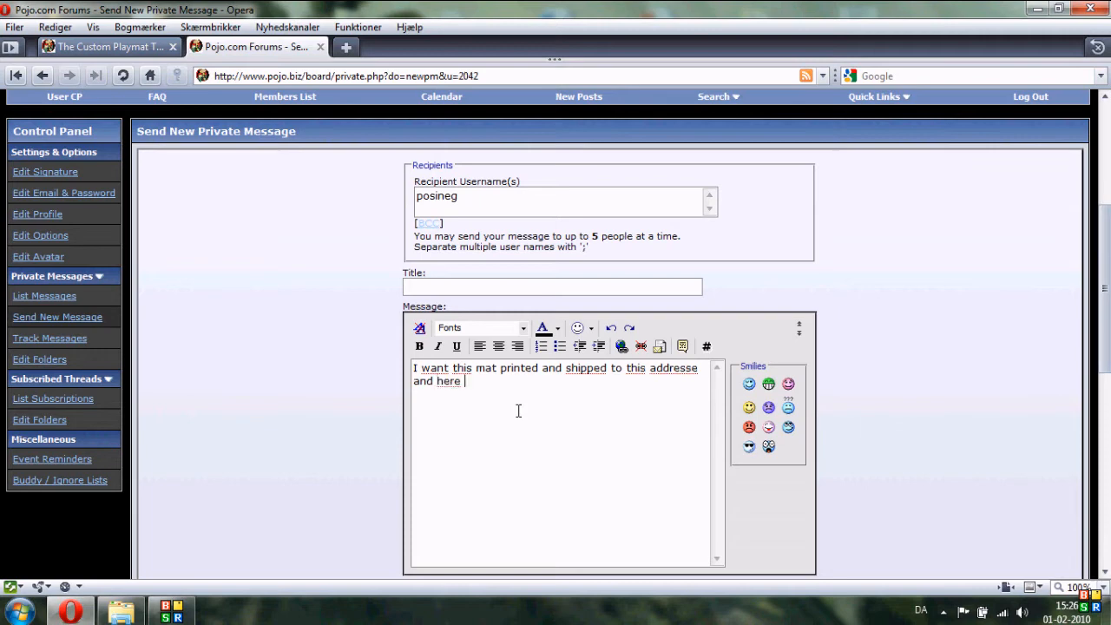
{"action": "type", "text": "is my paypal"}
{"action": "left_click_drag", "start_coordinate": [569, 376], "coordinate": [557, 392]}
{"action": "left_click", "coordinate": [557, 391]}
{"action": "key", "text": "ctrl+a"}
{"action": "key", "text": "ctrl+x"}
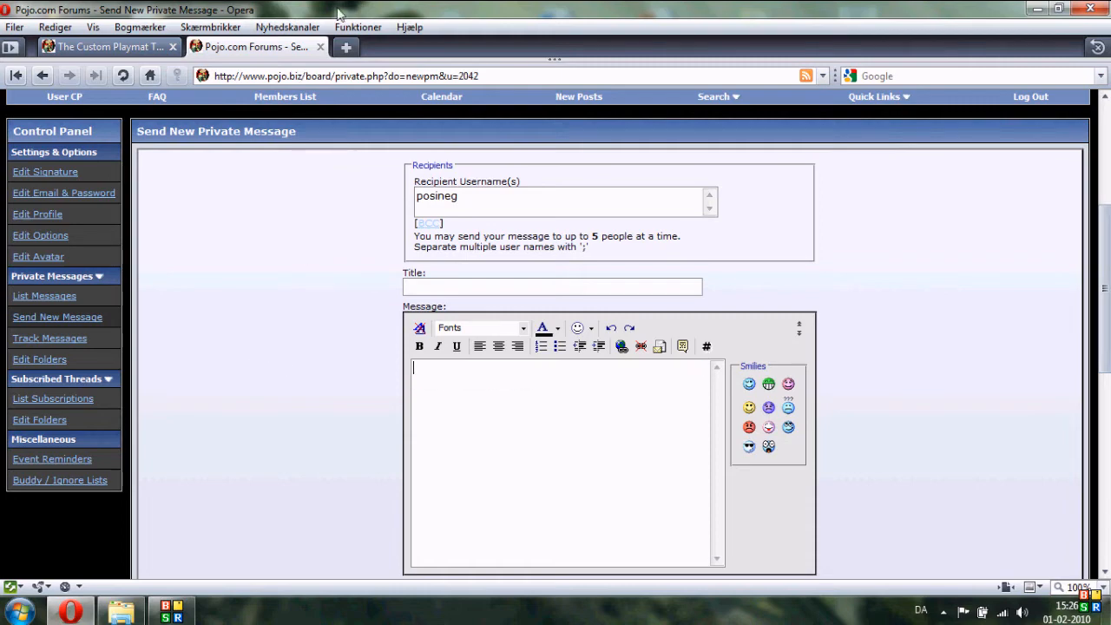
- Close the private message tab, the forum thread tab and the Opera window
{"action": "left_click", "coordinate": [319, 46]}
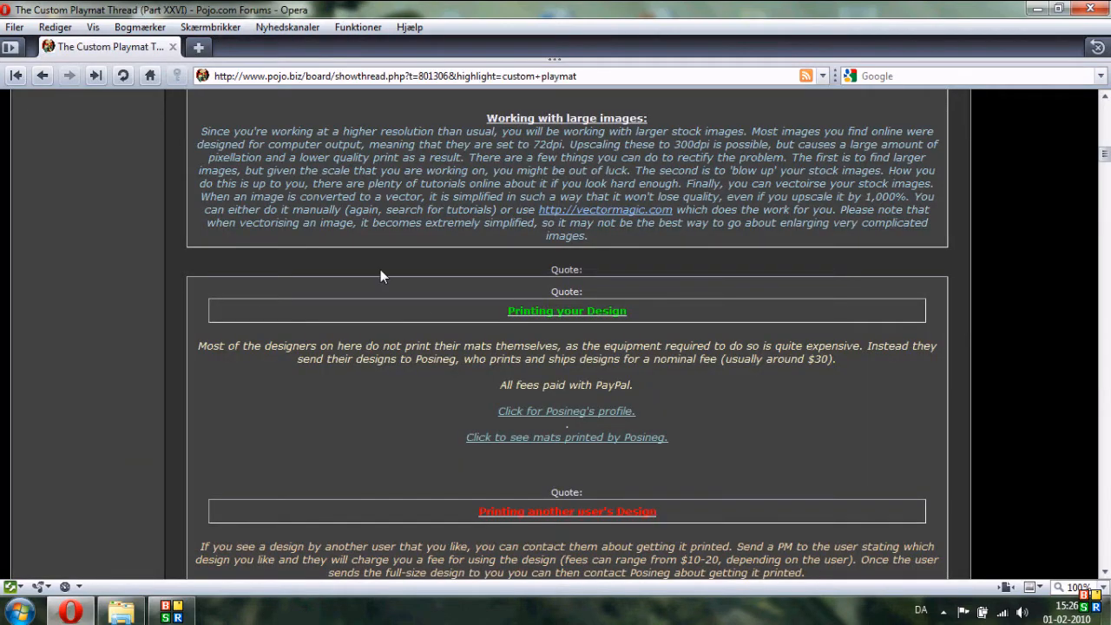
{"action": "scroll", "coordinate": [408, 295], "scroll_direction": "up", "scroll_amount": 2}
{"action": "scroll", "coordinate": [424, 316], "scroll_direction": "up", "scroll_amount": 15}
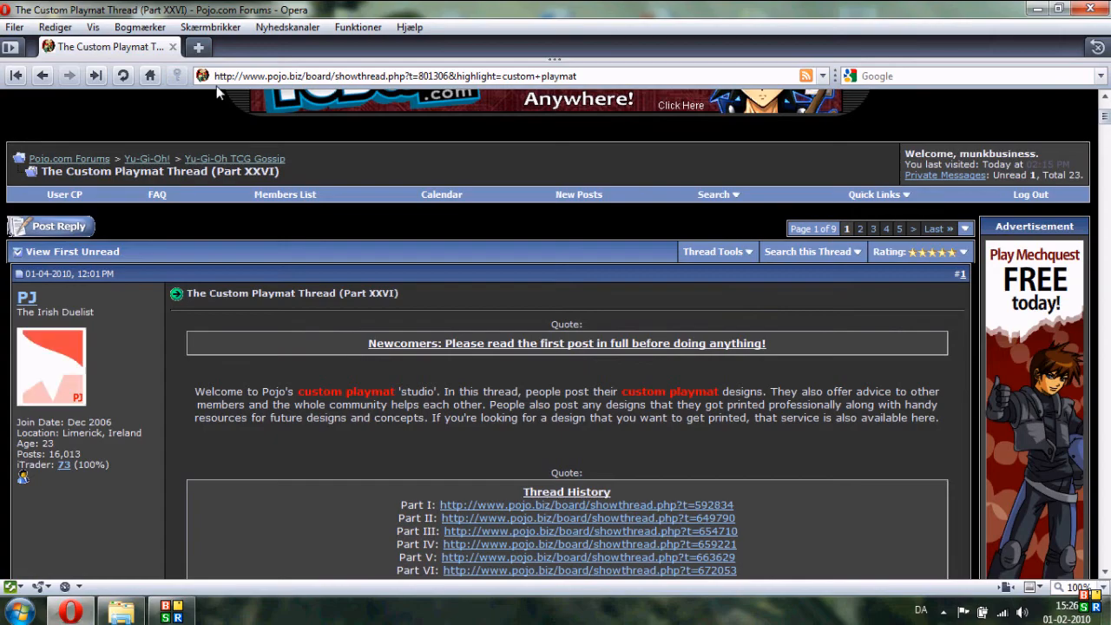
{"action": "left_click", "coordinate": [173, 46]}
{"action": "left_click", "coordinate": [1090, 9]}
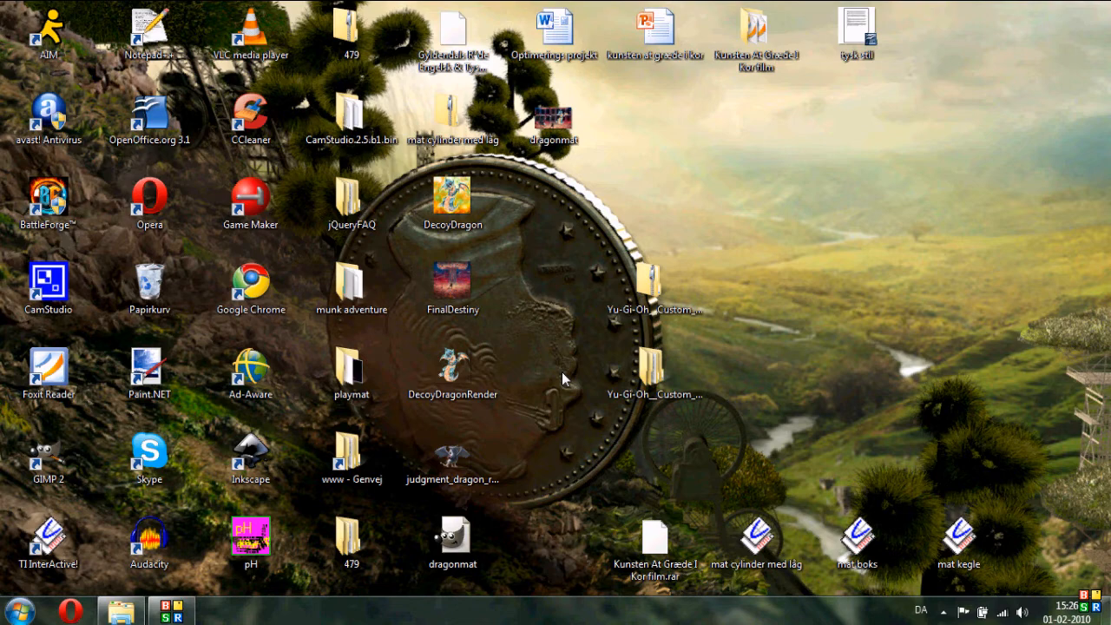
{"action": "left_click_drag", "start_coordinate": [511, 158], "coordinate": [597, 543]}
{"action": "left_click_drag", "start_coordinate": [505, 154], "coordinate": [589, 568]}
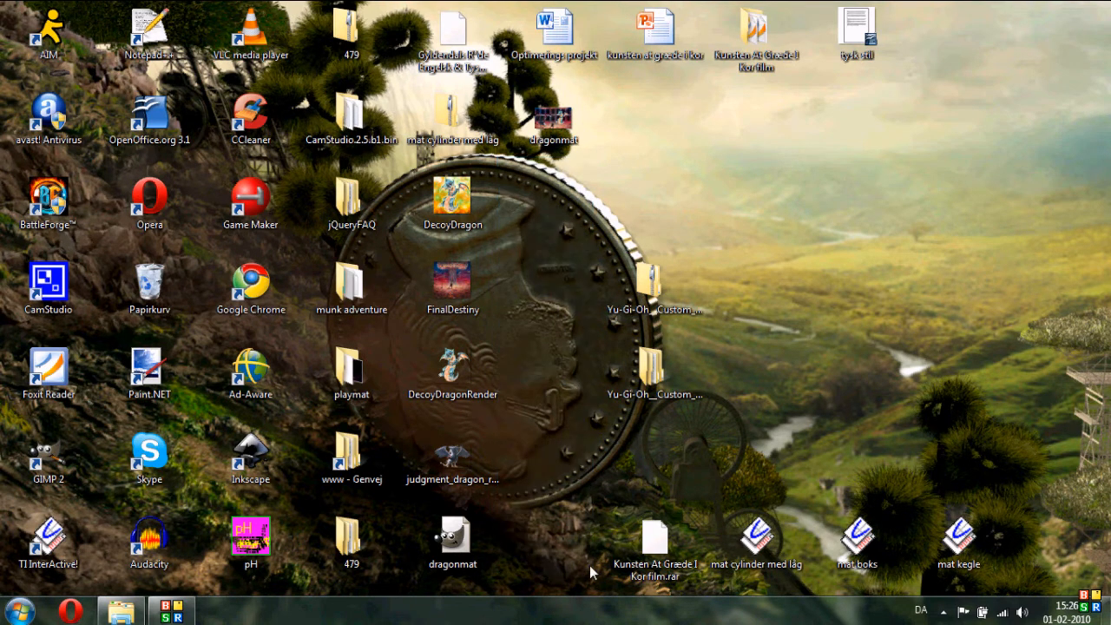